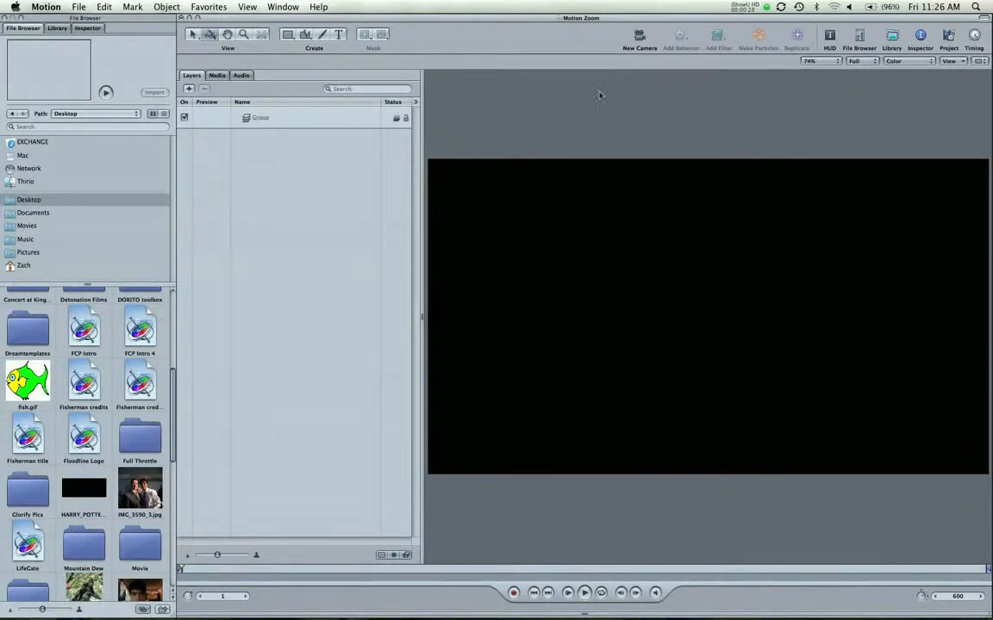
# Add a new camera to the project and try rotating it in 3D space.
pyautogui.click(640, 37)
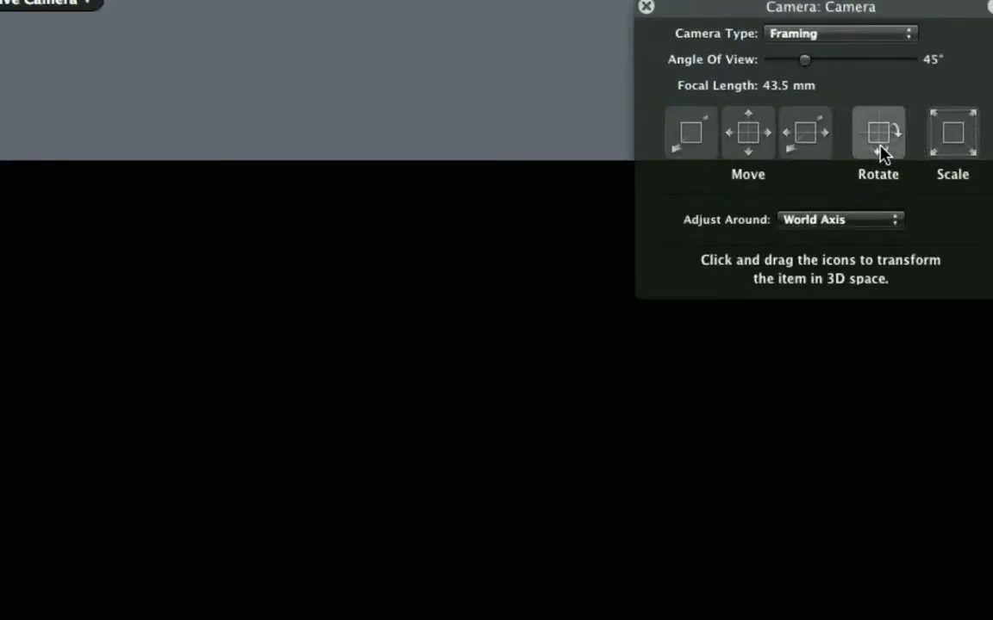
pyautogui.moveTo(880, 146); pyautogui.dragTo(880, 144)
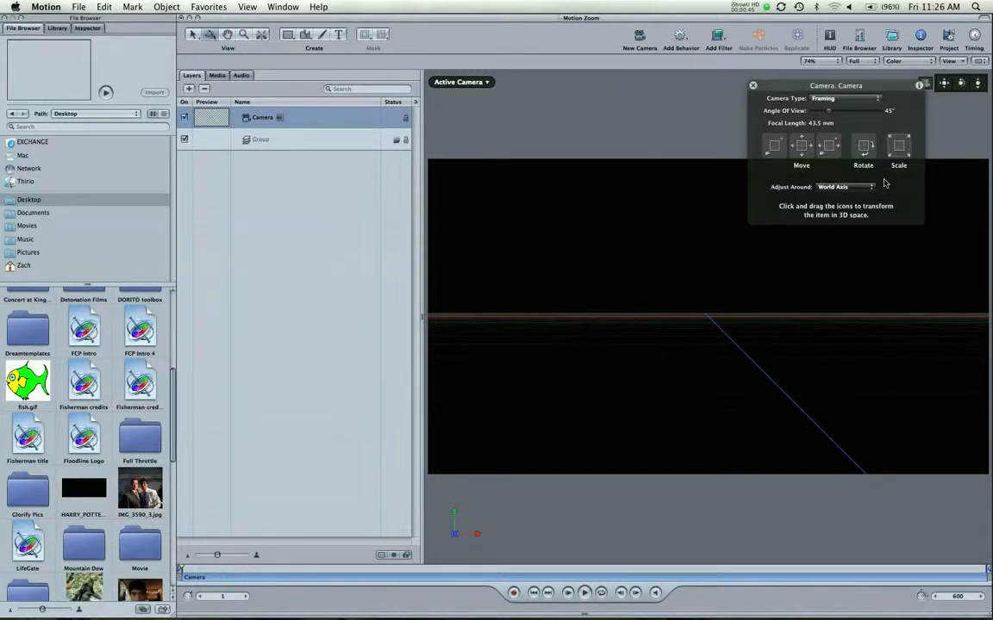
# Place IMG_3590_3.jpg from the Desktop in the canvas twice, with the second photo beside the first, and move the floating controls clear.
pyautogui.moveTo(164, 478); pyautogui.dragTo(608, 335)
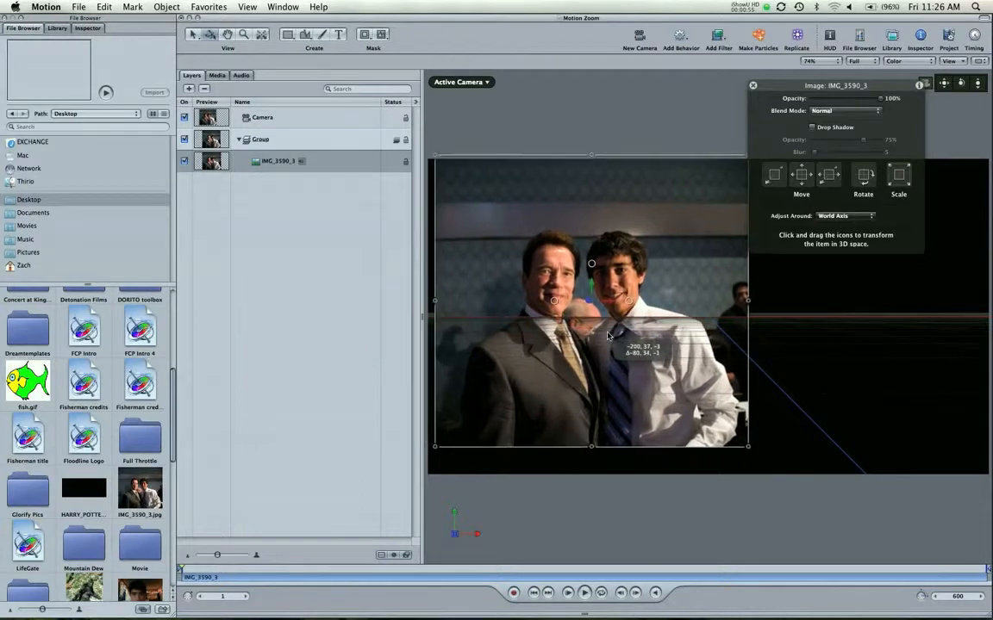
pyautogui.moveTo(128, 500); pyautogui.dragTo(730, 296)
pyautogui.moveTo(786, 179); pyautogui.dragTo(820, 37)
# Rotate the camera and pull it back so both photos are seen at an angle.
pyautogui.click(300, 120)
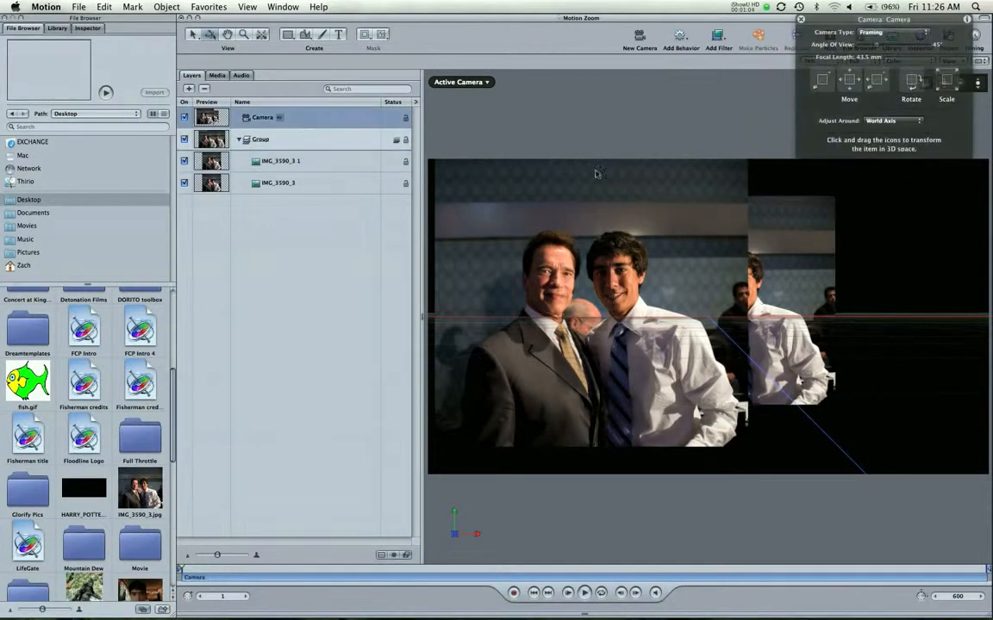
pyautogui.moveTo(905, 90); pyautogui.dragTo(907, 87)
pyautogui.moveTo(830, 83); pyautogui.dragTo(687, 376)
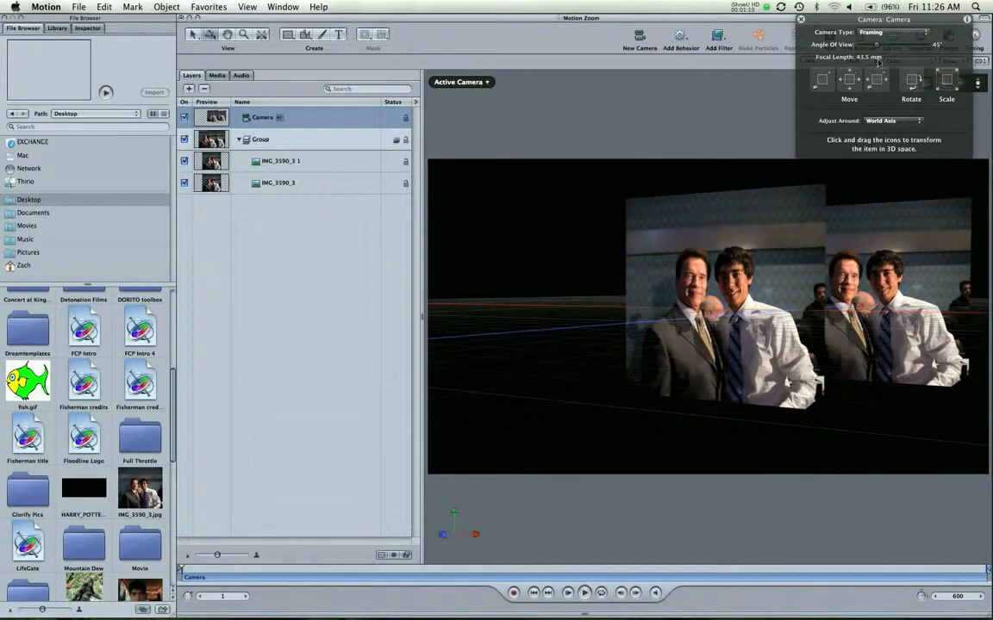
pyautogui.moveTo(918, 85); pyautogui.dragTo(910, 85)
pyautogui.moveTo(825, 79); pyautogui.dragTo(749, 199)
pyautogui.moveTo(912, 81); pyautogui.dragTo(827, 83)
pyautogui.click(458, 82)
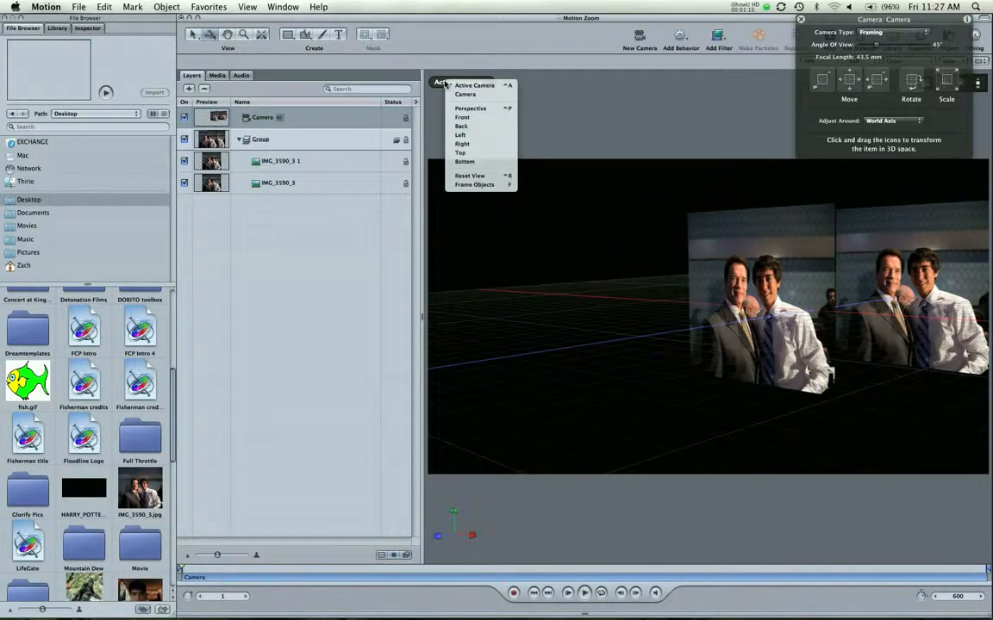
pyautogui.click(609, 96)
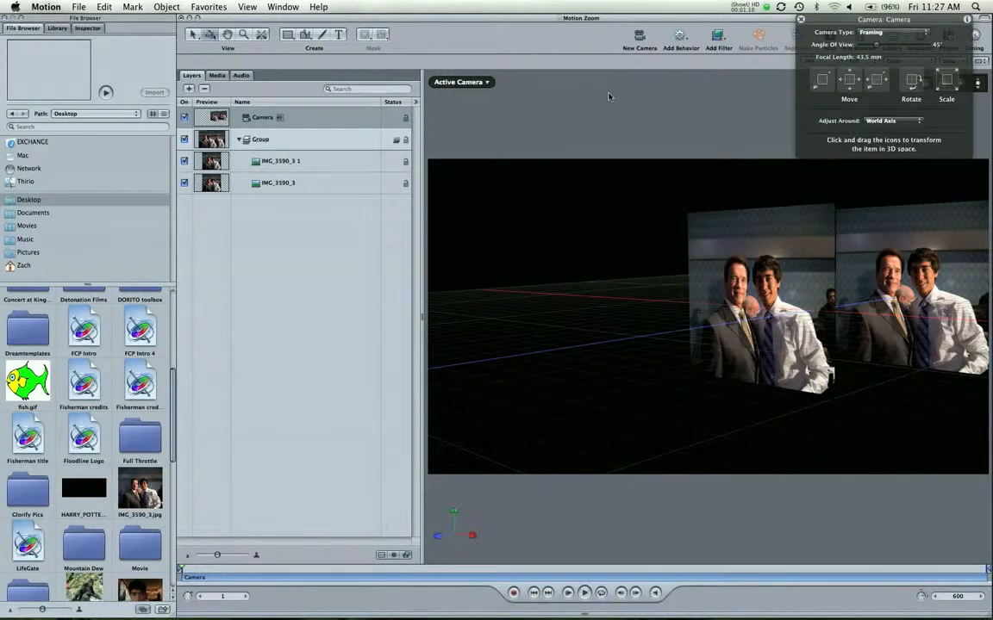
pyautogui.moveTo(925, 89); pyautogui.dragTo(911, 93)
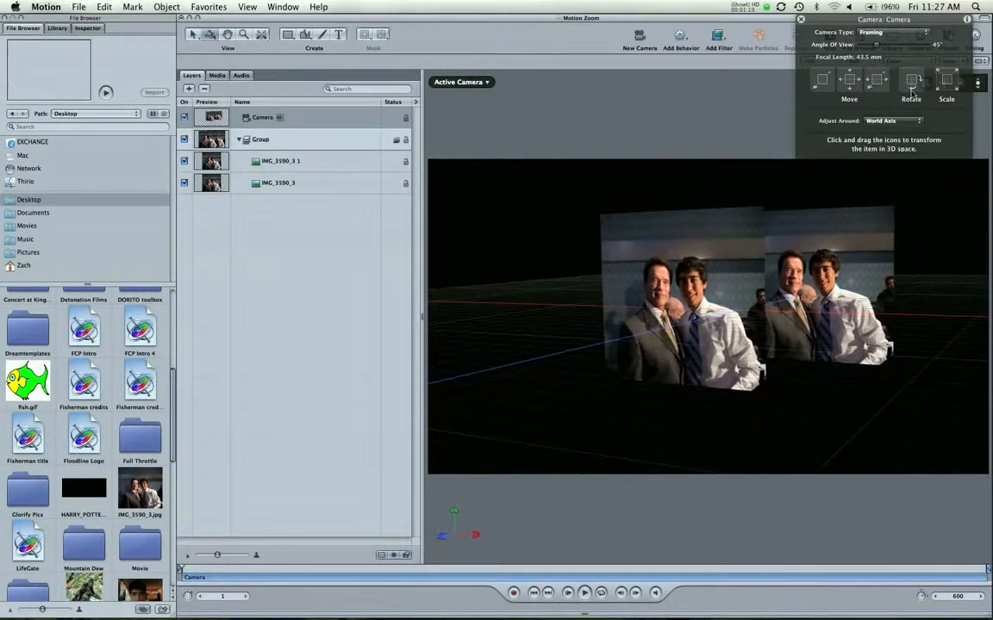
# Move the second photo away from the first and paste two copies of it, placing each farther along the receding row.
pyautogui.click(809, 334)
pyautogui.moveTo(801, 290); pyautogui.dragTo(837, 259)
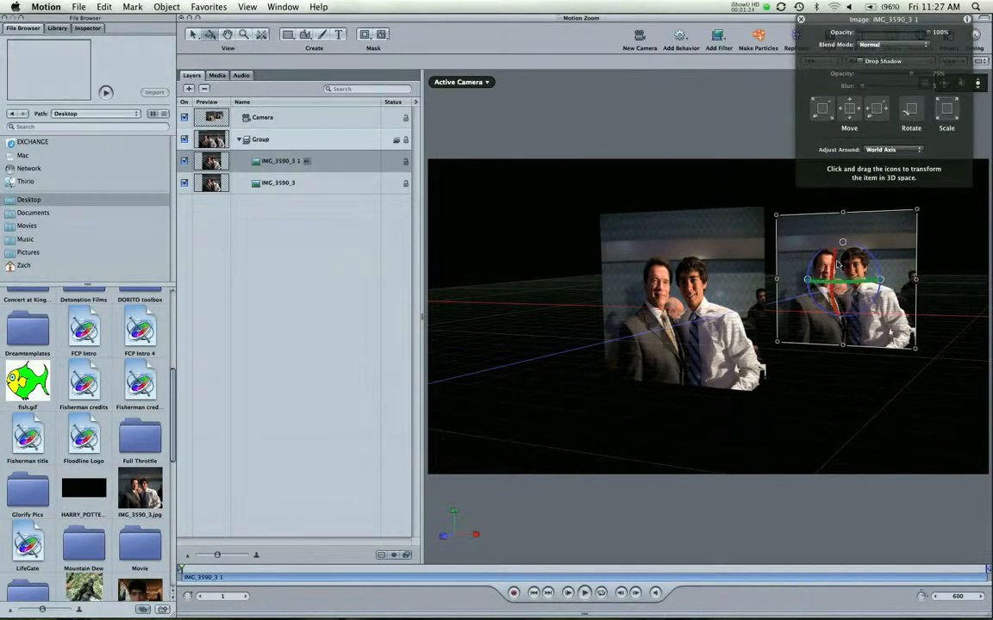
pyautogui.press('super+c')
pyautogui.press('super+v')
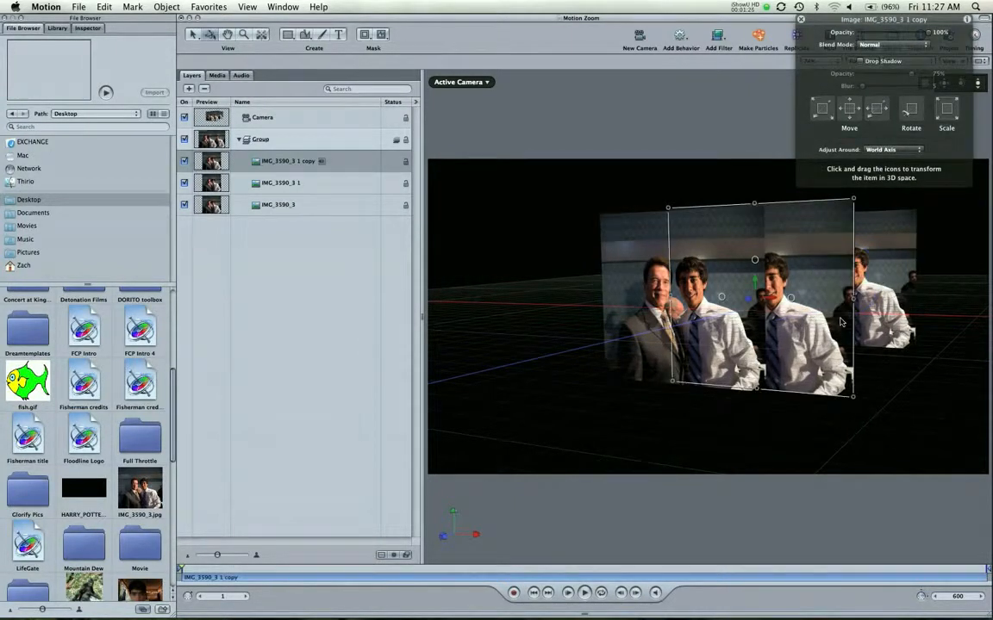
pyautogui.moveTo(748, 304); pyautogui.dragTo(934, 206)
pyautogui.press('super+v')
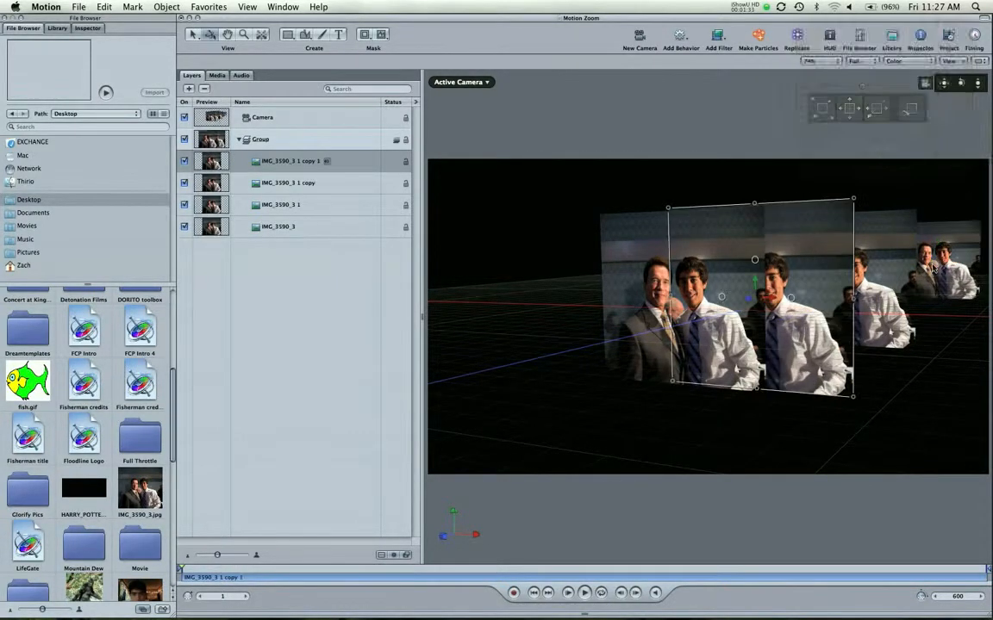
pyautogui.moveTo(748, 302); pyautogui.dragTo(966, 248)
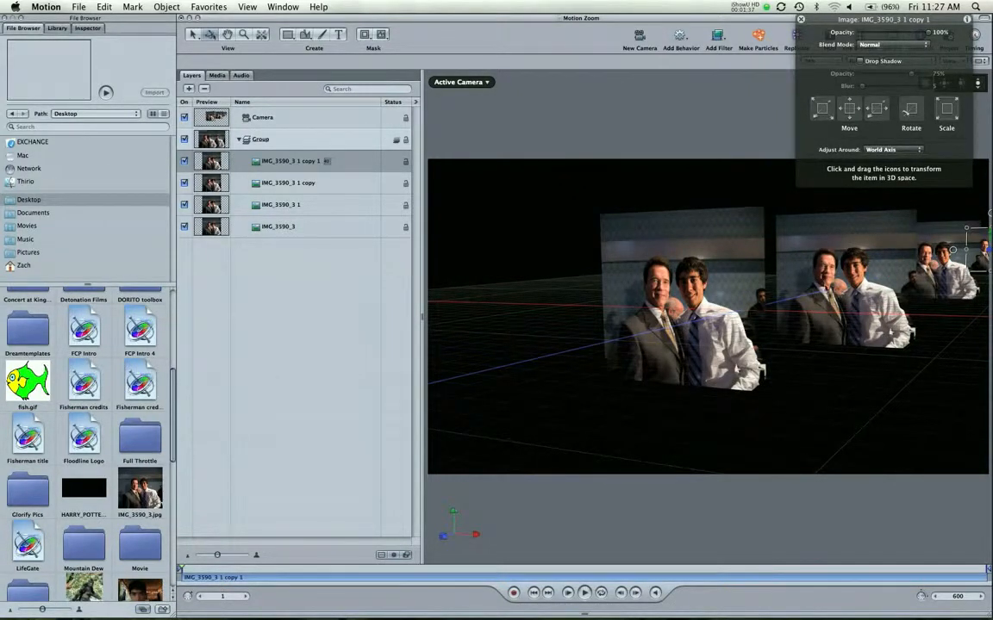
# Rotate the camera to face the photos more directly and line up the rear photos behind the front one.
pyautogui.click(193, 34)
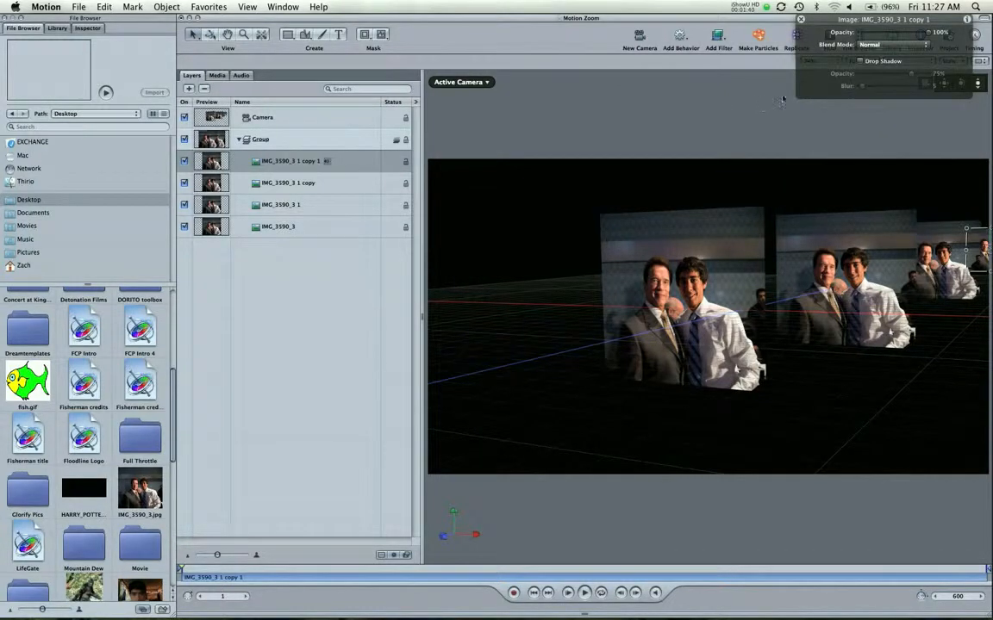
pyautogui.click(274, 118)
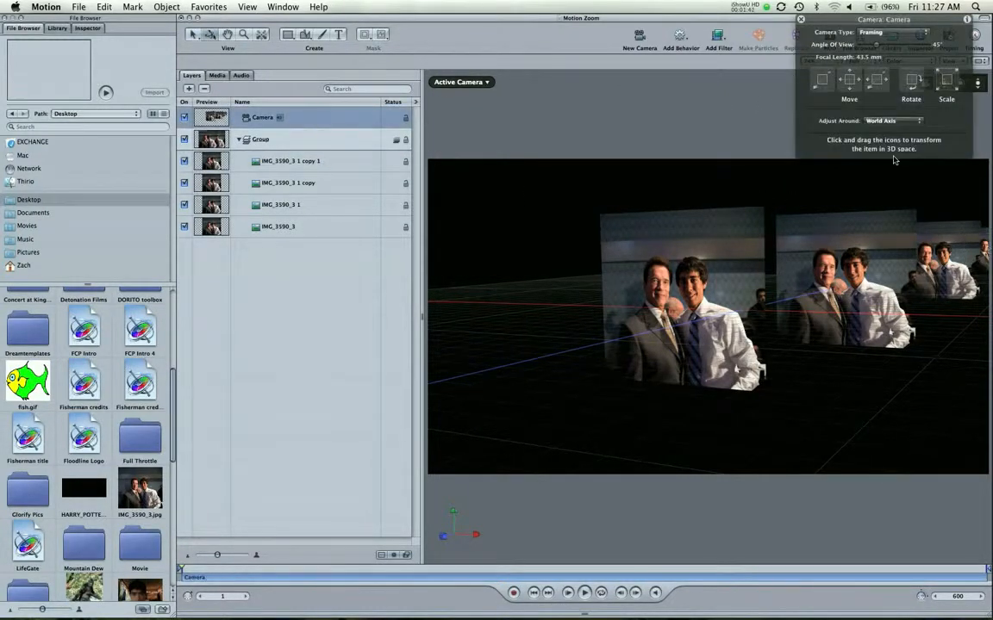
pyautogui.moveTo(932, 17); pyautogui.dragTo(950, 142)
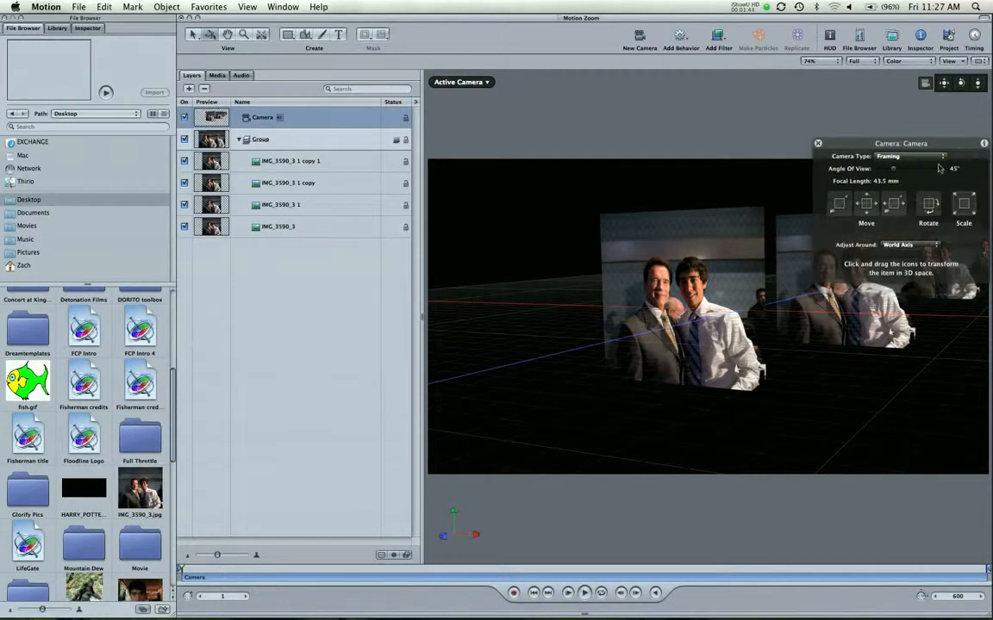
pyautogui.moveTo(933, 204); pyautogui.dragTo(875, 230)
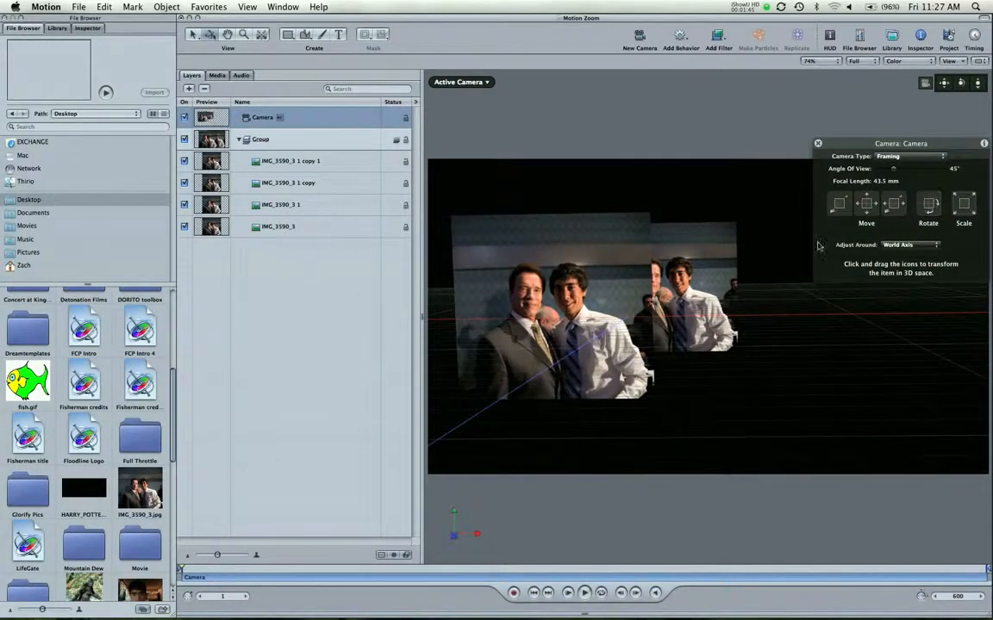
pyautogui.moveTo(694, 282); pyautogui.dragTo(628, 270)
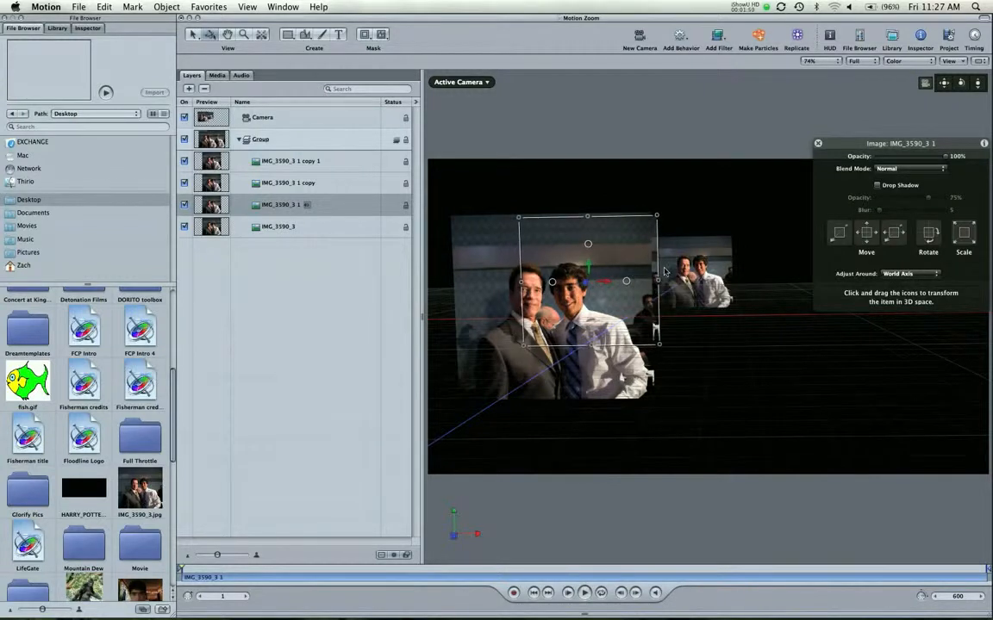
pyautogui.moveTo(708, 270); pyautogui.dragTo(639, 262)
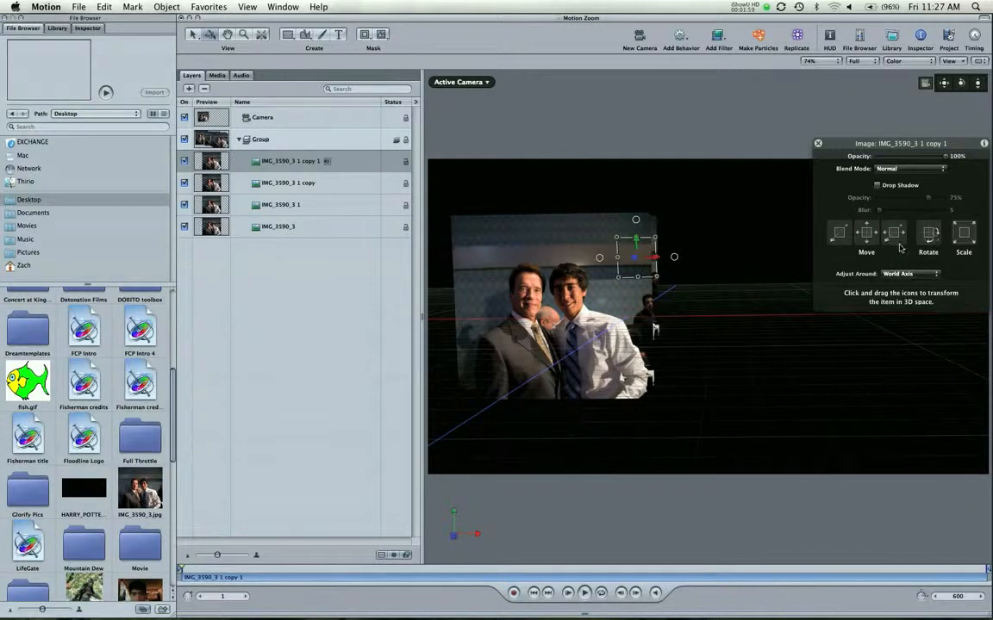
# Reposition the camera so the front photo nearly fills the frame's height.
pyautogui.click(250, 117)
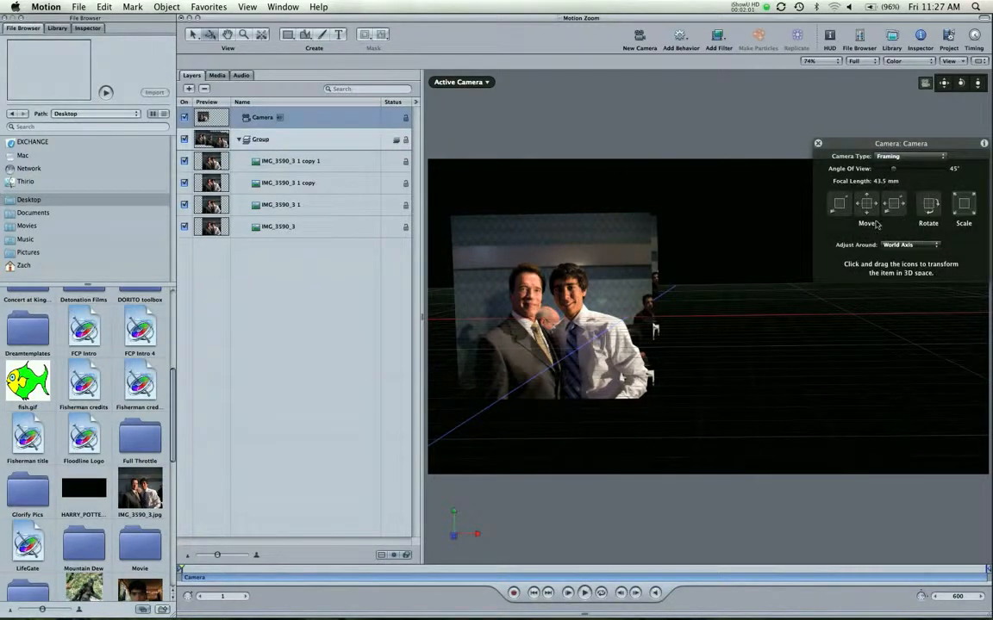
pyautogui.moveTo(850, 207); pyautogui.dragTo(803, 272)
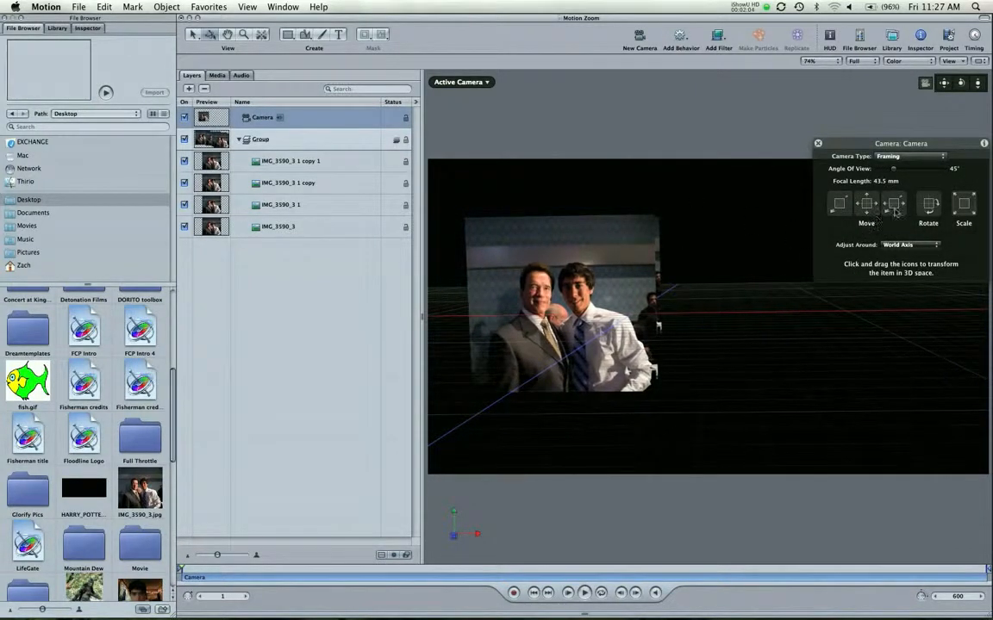
pyautogui.moveTo(877, 204); pyautogui.dragTo(756, 287)
pyautogui.press('super+z')
pyautogui.press('super+z')
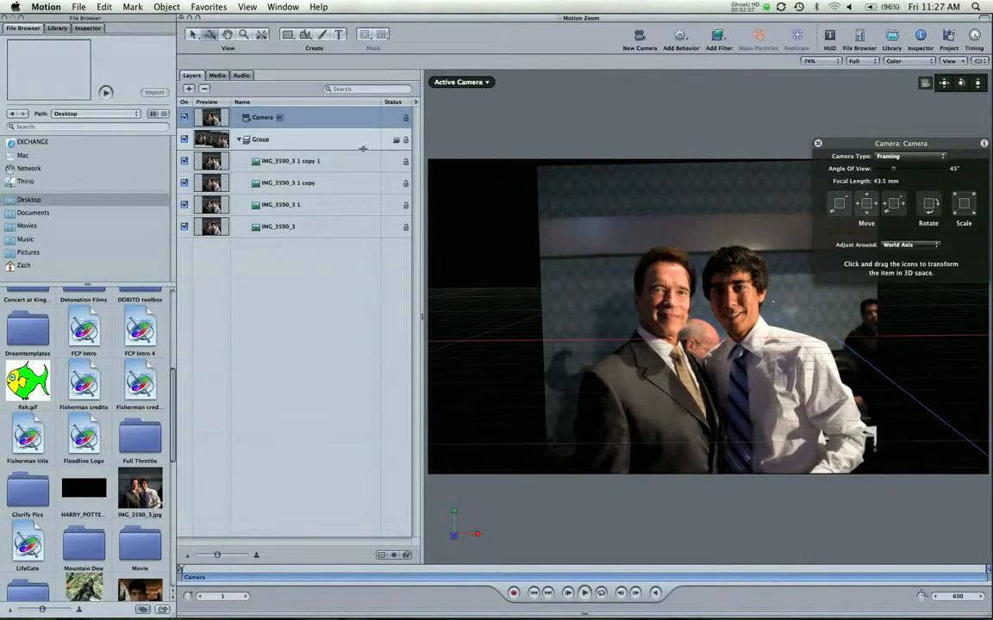
# Bring the front photo slightly closer and fine-tune the camera's position and rotation for the opening framing.
pyautogui.click(701, 341)
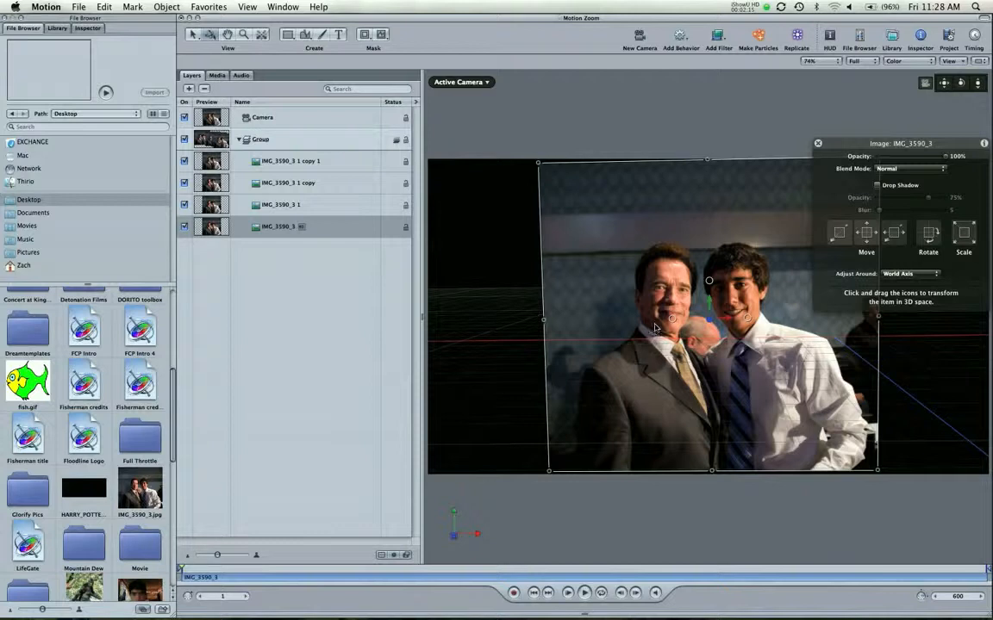
pyautogui.moveTo(845, 228); pyautogui.dragTo(876, 236)
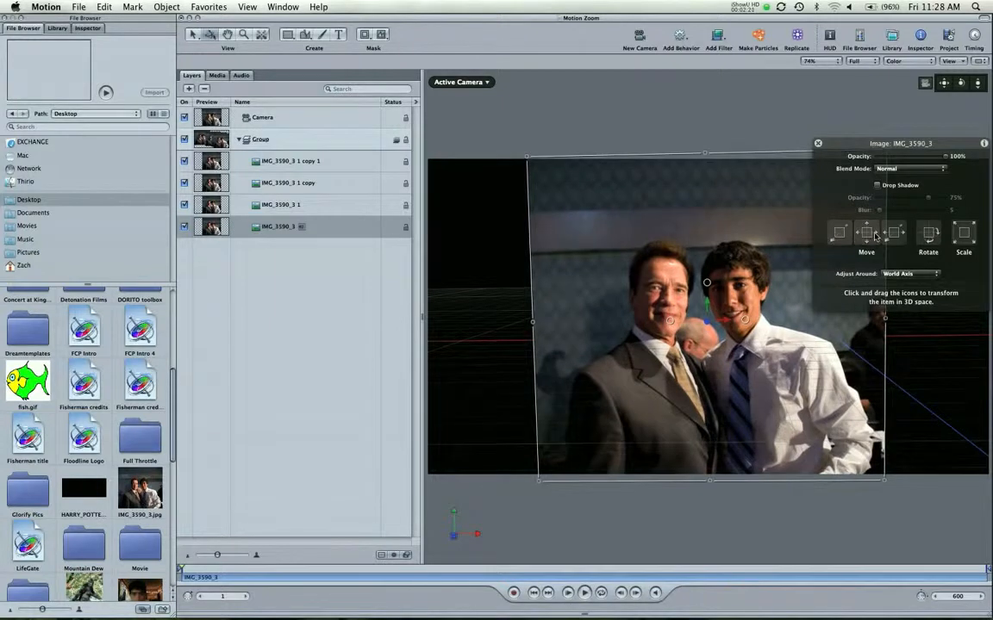
pyautogui.click(259, 114)
pyautogui.moveTo(859, 212); pyautogui.dragTo(883, 228)
pyautogui.moveTo(931, 205); pyautogui.dragTo(936, 211)
pyautogui.moveTo(866, 204); pyautogui.dragTo(879, 203)
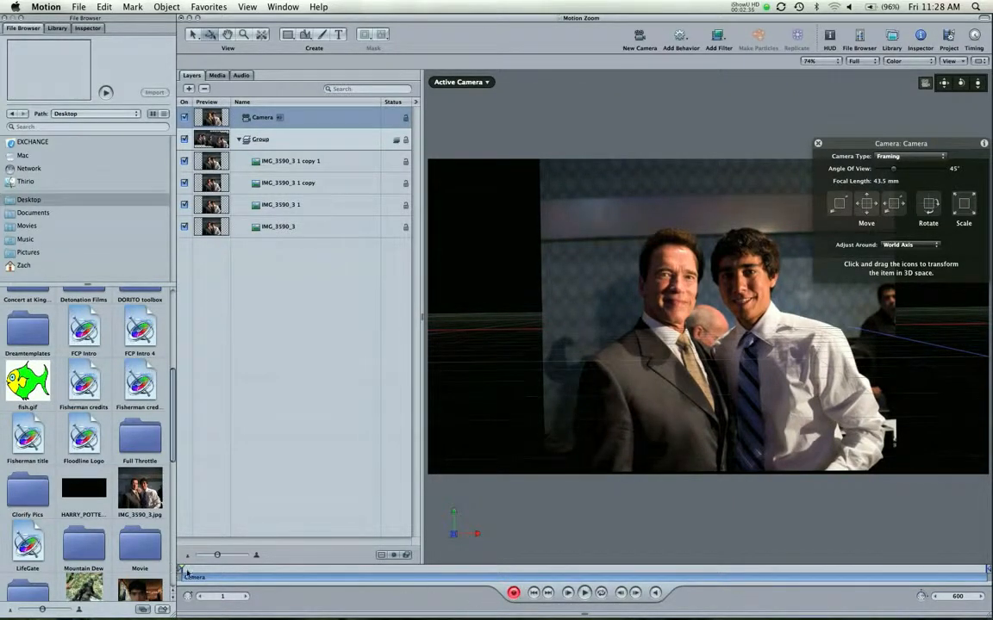
# With keyframe recording on, go to frame 338 and rotate and push the camera forward past the front photo.
pyautogui.moveTo(182, 571); pyautogui.dragTo(657, 569)
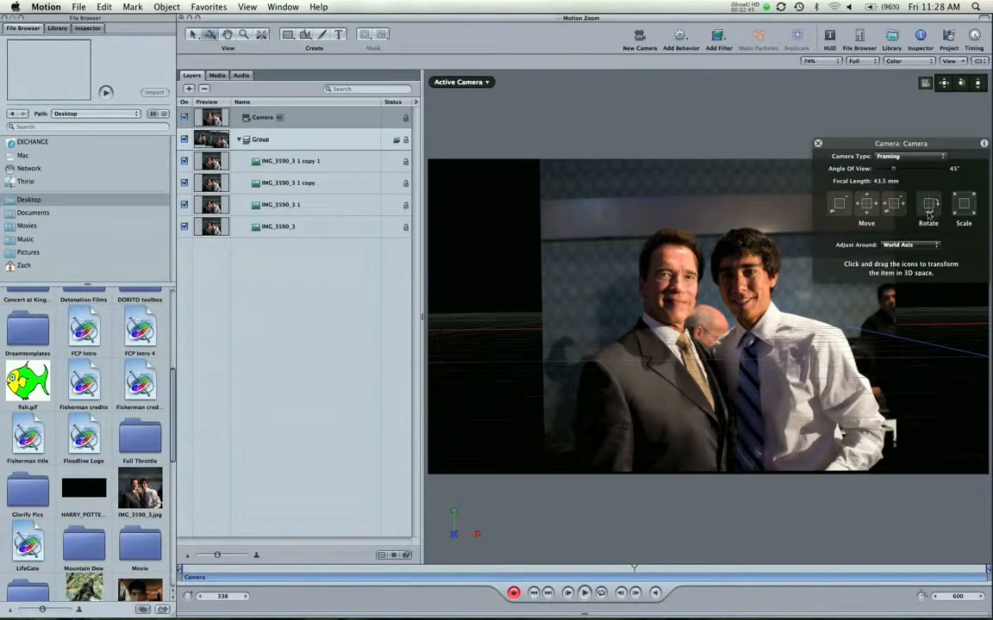
pyautogui.moveTo(927, 210); pyautogui.dragTo(936, 212)
pyautogui.moveTo(866, 204); pyautogui.dragTo(871, 205)
pyautogui.moveTo(978, 83); pyautogui.dragTo(977, 83)
pyautogui.moveTo(846, 203); pyautogui.dragTo(965, 49)
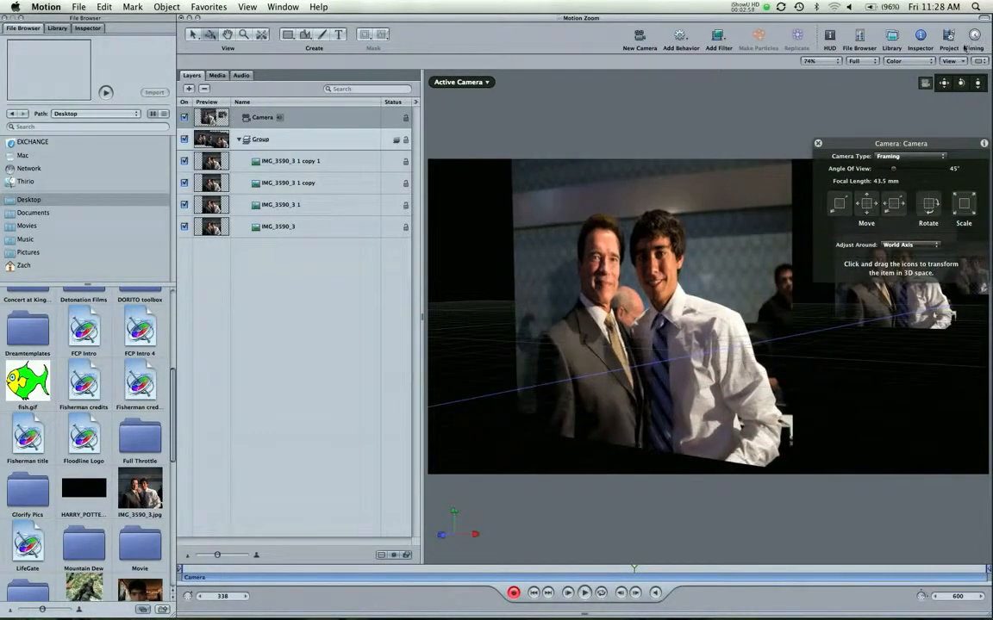
pyautogui.moveTo(835, 210); pyautogui.dragTo(977, 121)
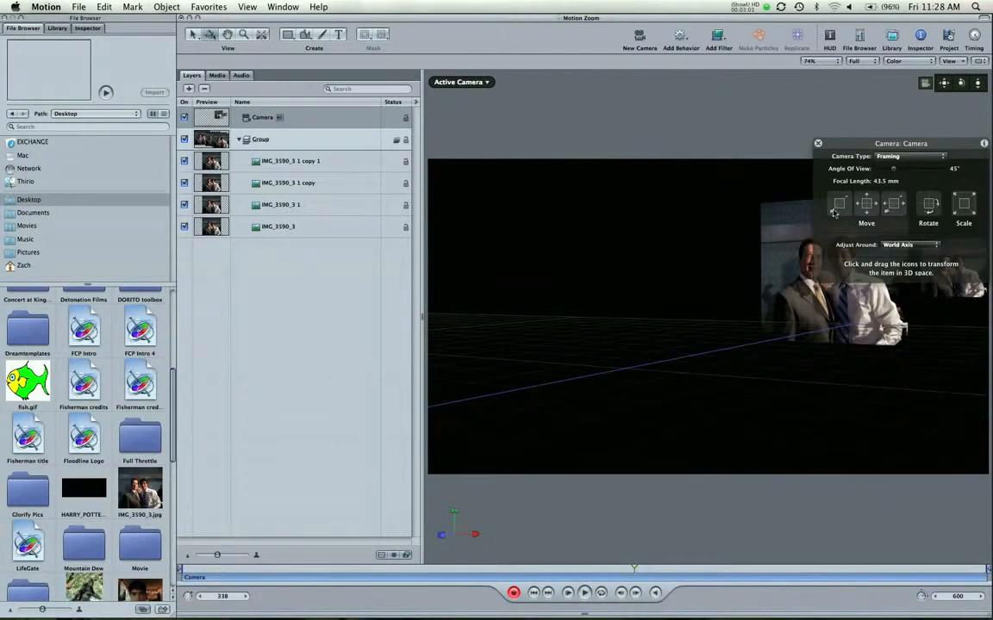
pyautogui.moveTo(834, 213); pyautogui.dragTo(948, 62)
pyautogui.moveTo(836, 207); pyautogui.dragTo(876, 174)
pyautogui.moveTo(843, 209); pyautogui.dragTo(920, 129)
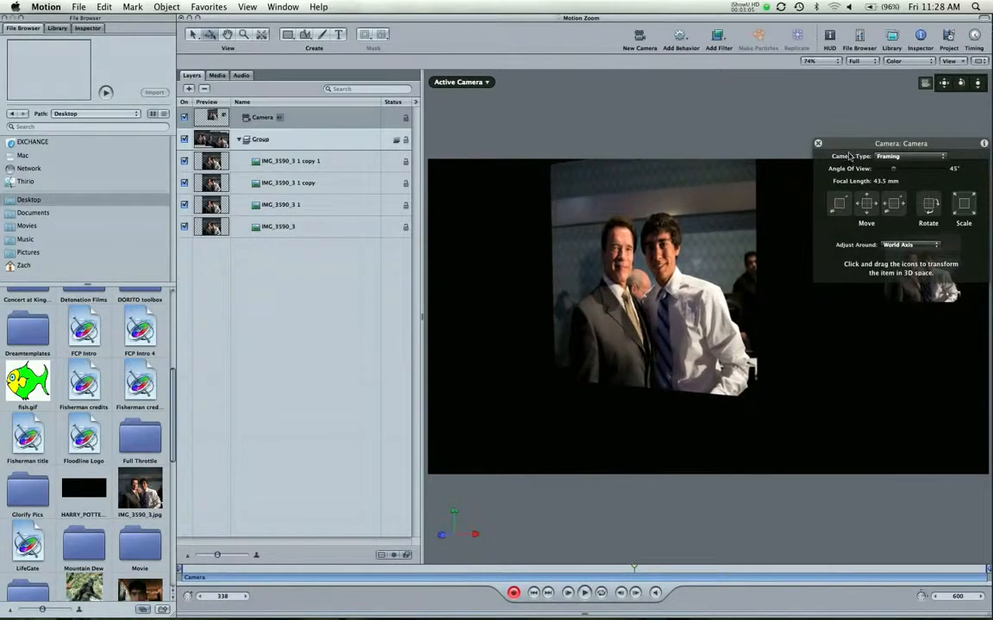
pyautogui.moveTo(841, 207); pyautogui.dragTo(931, 124)
pyautogui.moveTo(838, 210); pyautogui.dragTo(965, 50)
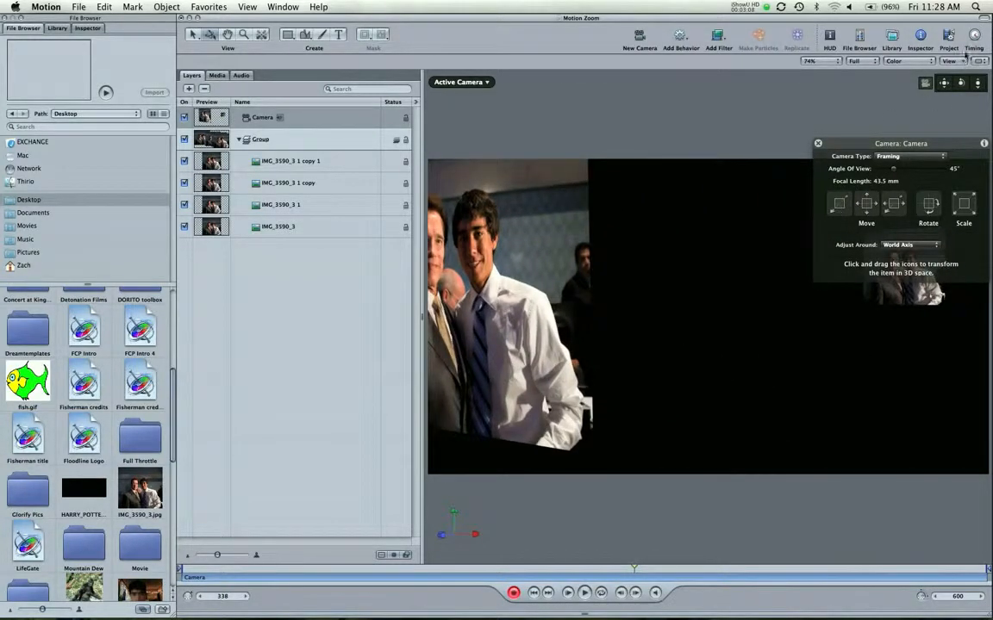
pyautogui.moveTo(839, 214); pyautogui.dragTo(924, 110)
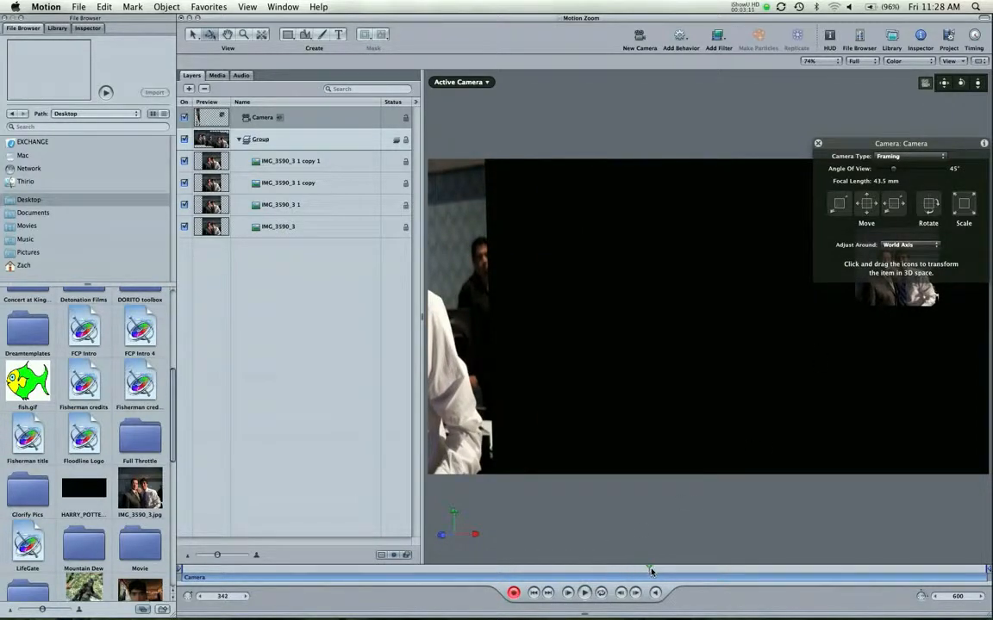
# Turn off keyframe recording at frame 133 and reposition the IMG_3590_3 1 photo inside the camera's view.
pyautogui.moveTo(637, 571); pyautogui.dragTo(359, 573)
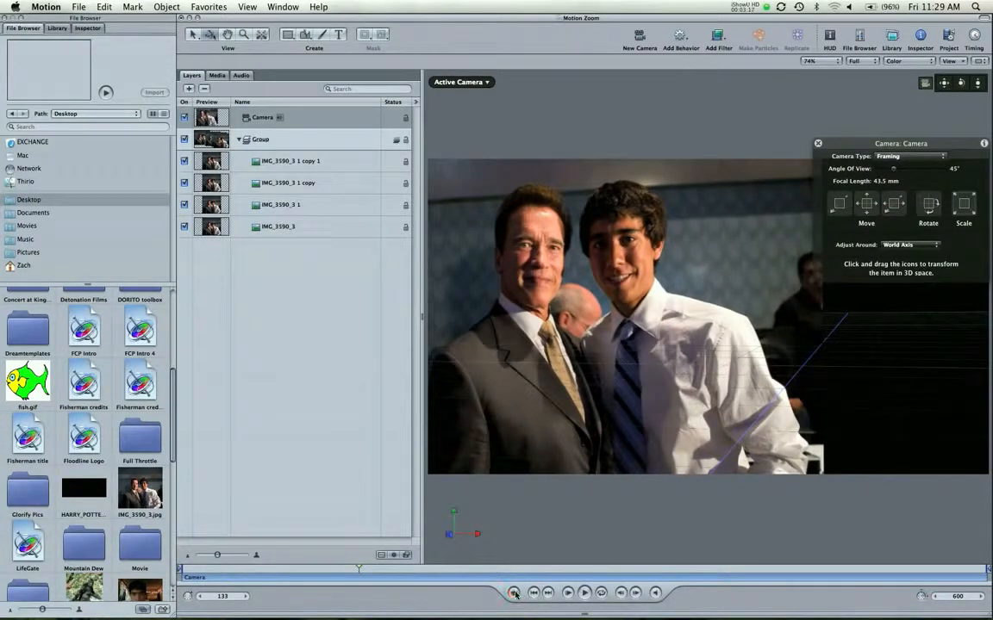
pyautogui.click(515, 593)
pyautogui.click(538, 403)
pyautogui.moveTo(540, 404); pyautogui.dragTo(602, 403)
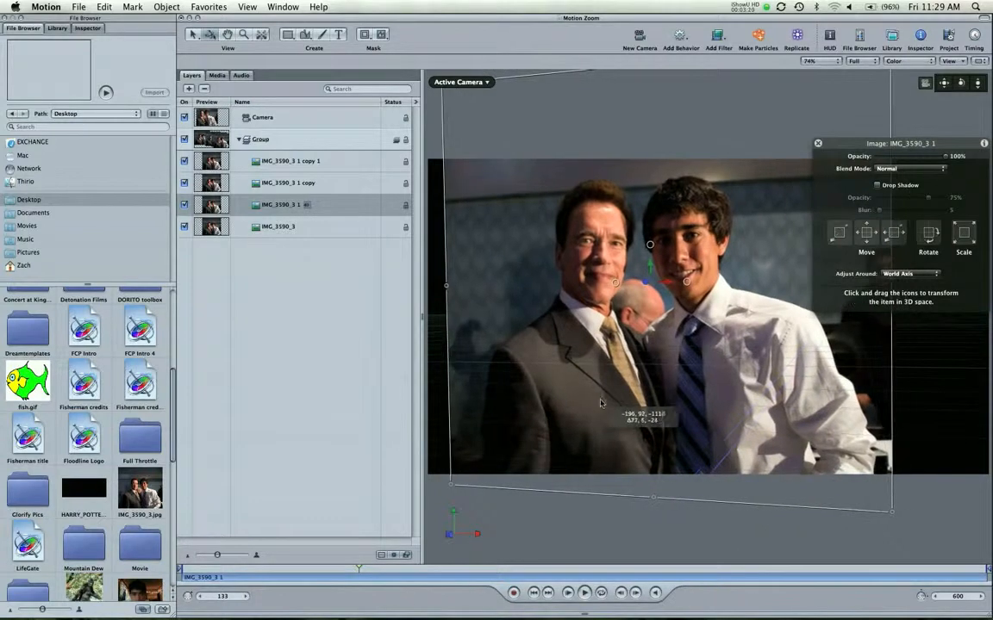
pyautogui.moveTo(913, 240); pyautogui.dragTo(924, 240)
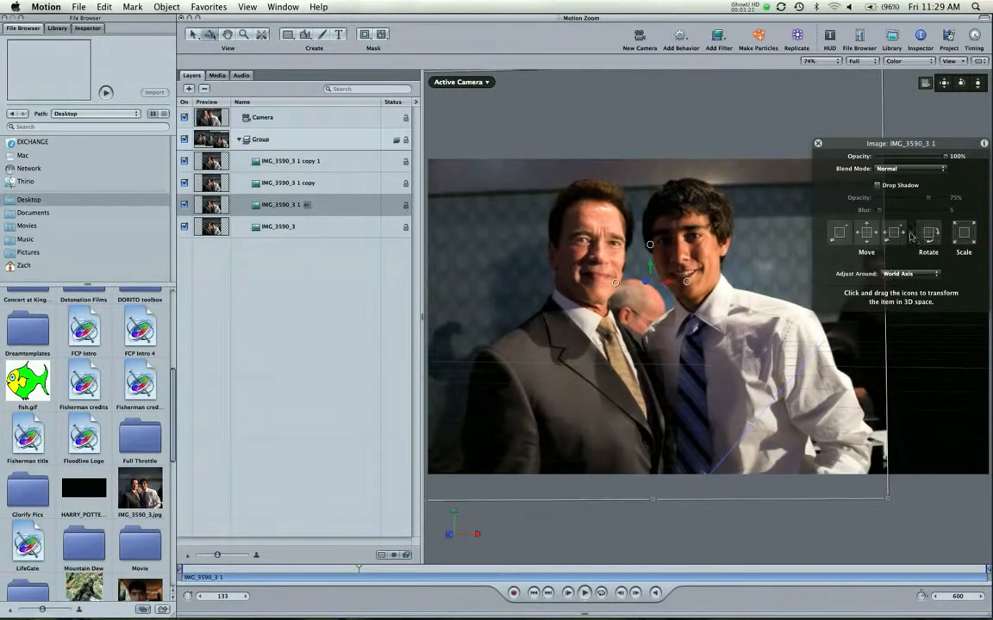
pyautogui.moveTo(843, 240); pyautogui.dragTo(846, 207)
pyautogui.moveTo(832, 249); pyautogui.dragTo(829, 254)
pyautogui.moveTo(706, 277); pyautogui.dragTo(695, 308)
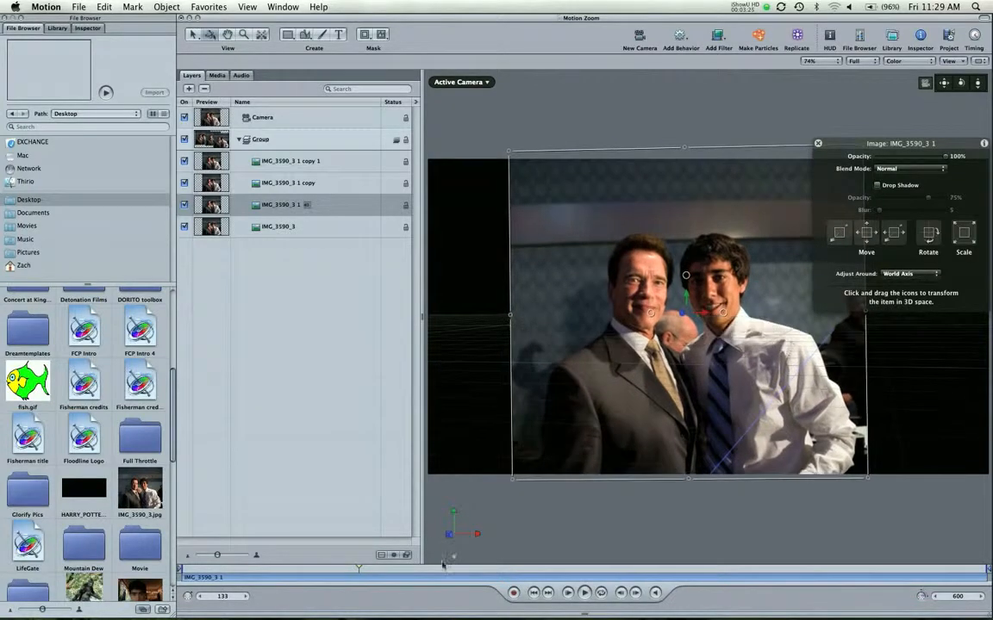
# At frame 211, rotate and reposition the IMG_3590_3 1 copy photo within the camera's view.
pyautogui.press('space')
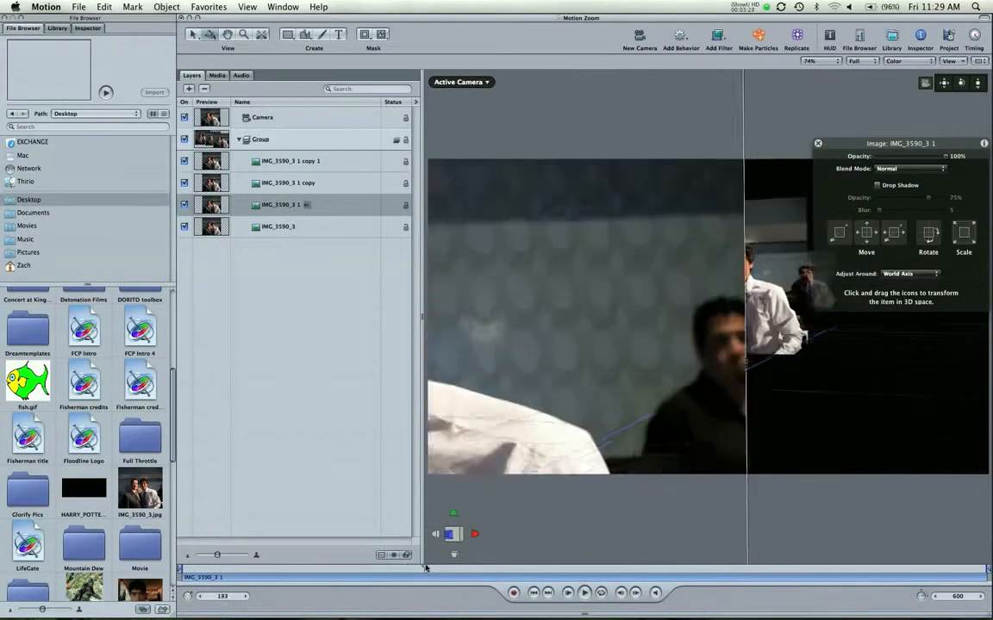
pyautogui.press('space')
pyautogui.click(712, 293)
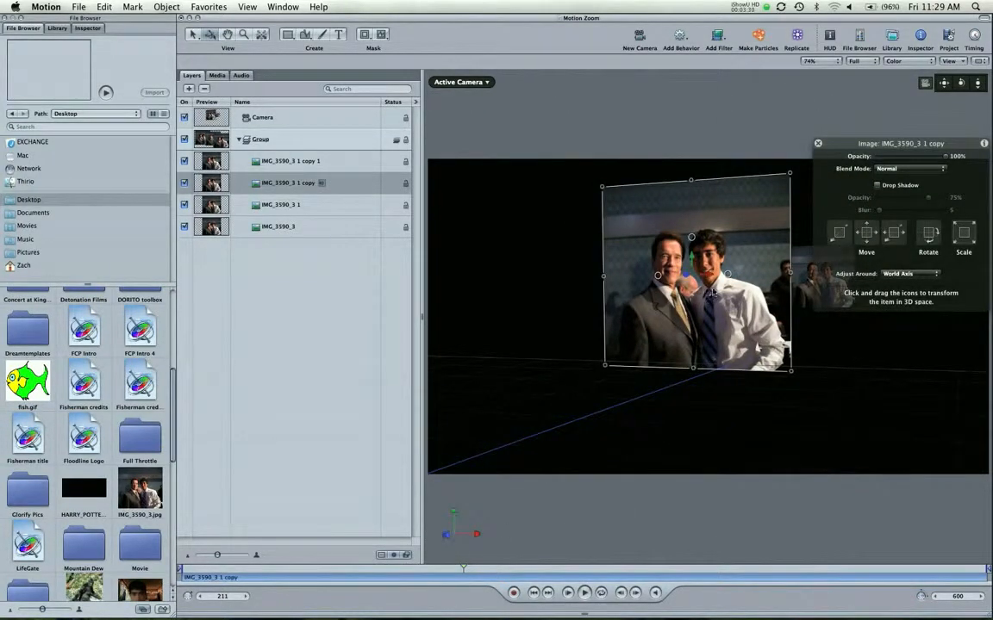
pyautogui.moveTo(659, 276); pyautogui.dragTo(689, 277)
pyautogui.moveTo(840, 235); pyautogui.dragTo(603, 585)
pyautogui.moveTo(515, 327); pyautogui.dragTo(564, 439)
# At frame 324, bring the IMG_3590_3 1 copy 1 photo into the camera's view and rotate it about 32° around Y.
pyautogui.moveTo(481, 571); pyautogui.dragTo(615, 538)
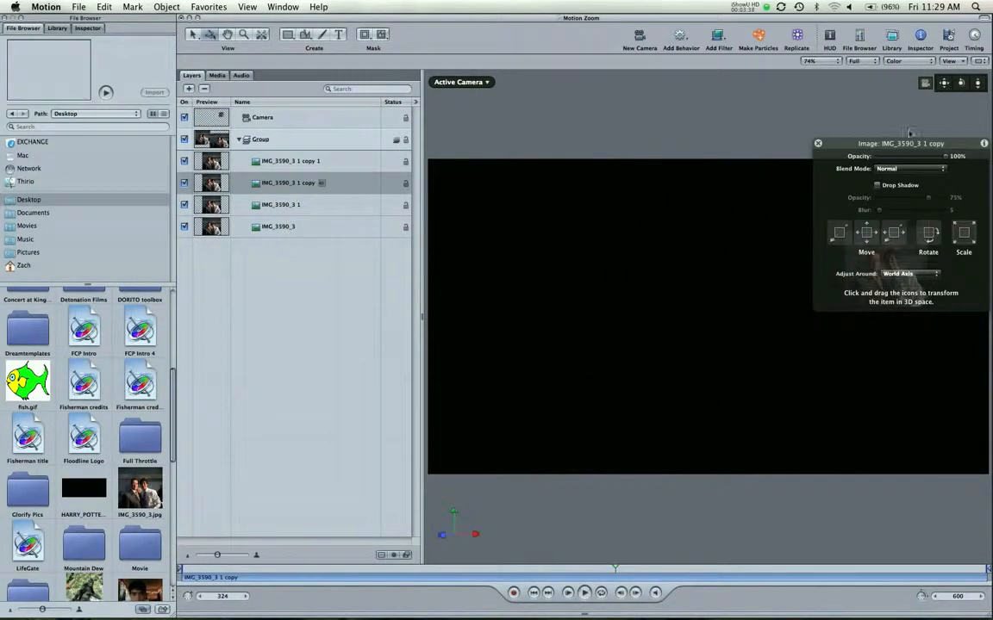
pyautogui.moveTo(906, 143); pyautogui.dragTo(991, 188)
pyautogui.click(866, 268)
pyautogui.click(929, 276)
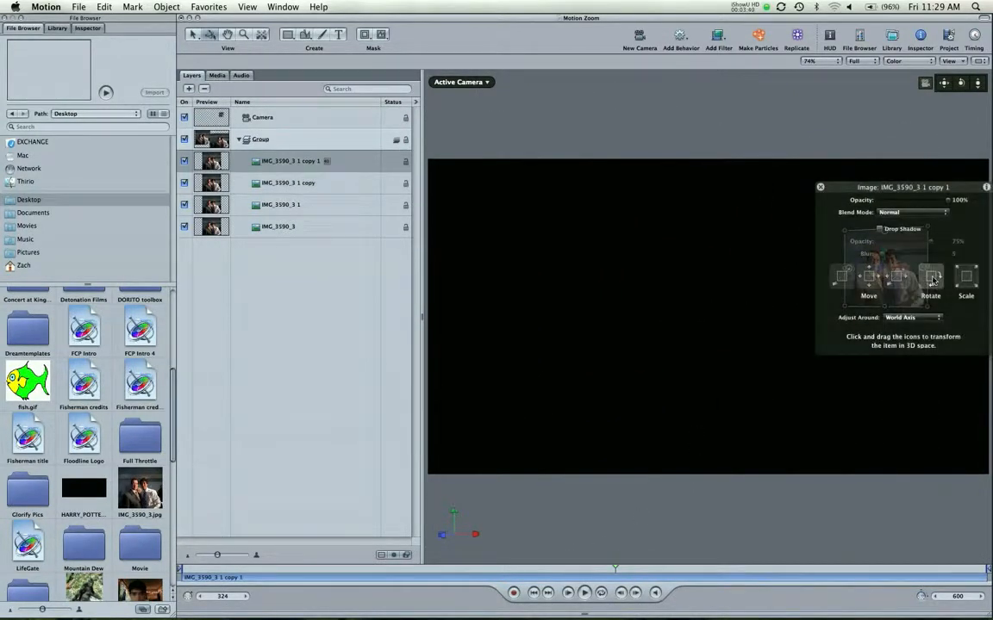
pyautogui.moveTo(845, 273); pyautogui.dragTo(343, 618)
pyautogui.moveTo(825, 323); pyautogui.dragTo(639, 331)
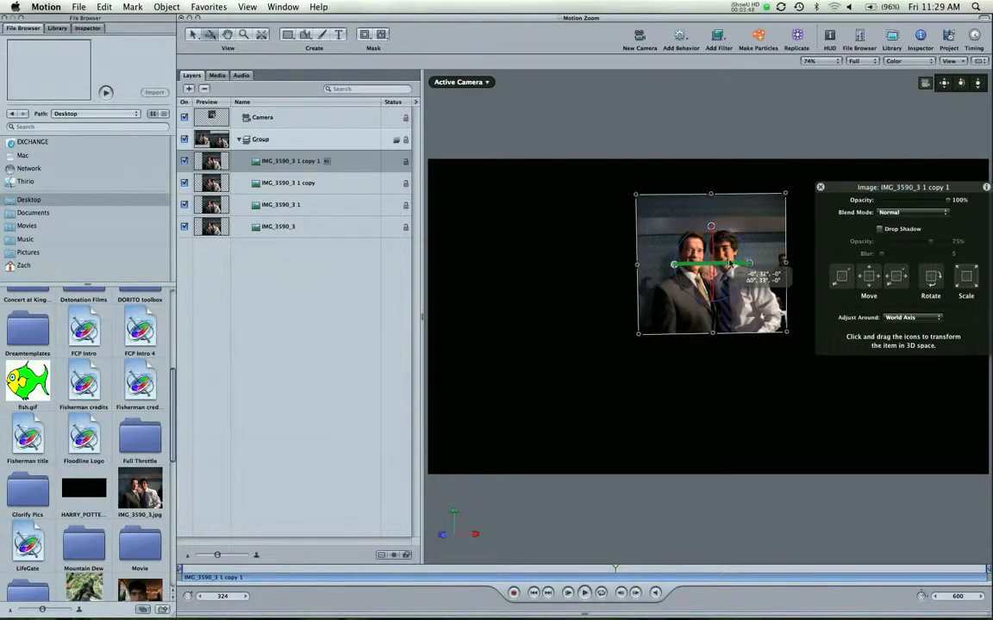
pyautogui.moveTo(979, 88); pyautogui.dragTo(972, 6)
pyautogui.moveTo(736, 237); pyautogui.dragTo(653, 348)
# At frame 293, reposition the IMG_3590_3 1 copy 1 photo, fine-tune its rotation and bring it closer so it nearly fills the frame's height.
pyautogui.moveTo(633, 569); pyautogui.dragTo(28, 579)
pyautogui.moveTo(181, 570); pyautogui.dragTo(565, 518)
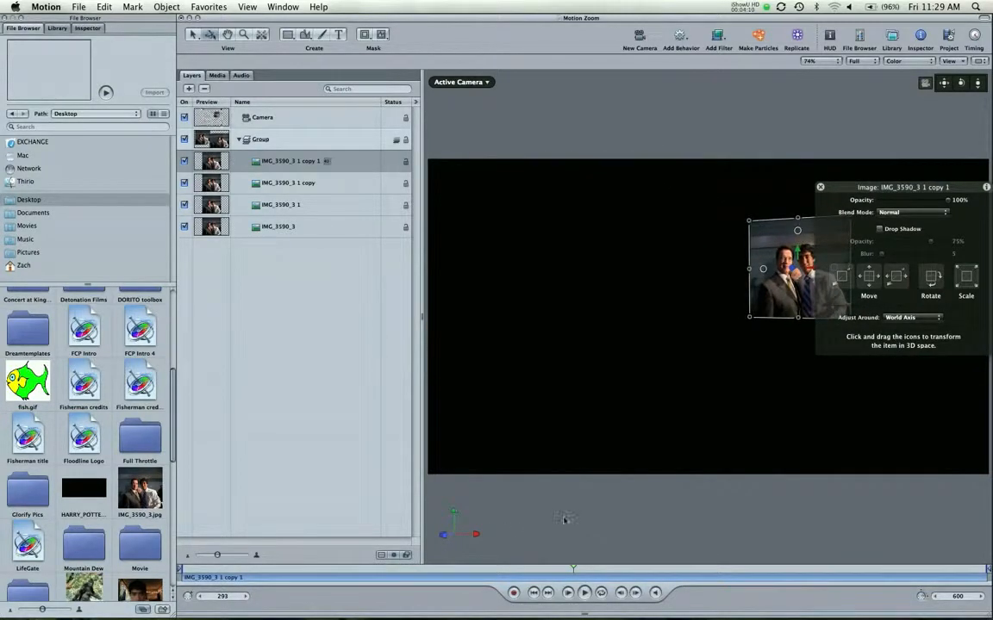
pyautogui.moveTo(802, 271); pyautogui.dragTo(518, 261)
pyautogui.moveTo(567, 299); pyautogui.dragTo(665, 357)
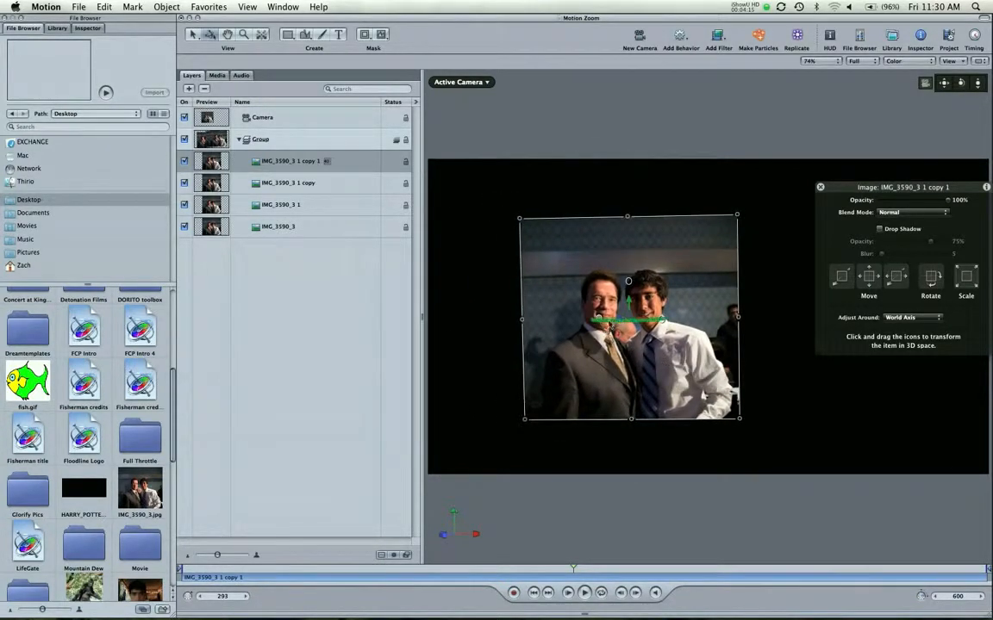
pyautogui.moveTo(834, 277); pyautogui.dragTo(760, 373)
pyautogui.moveTo(645, 286); pyautogui.dragTo(654, 286)
pyautogui.moveTo(706, 342); pyautogui.dragTo(695, 380)
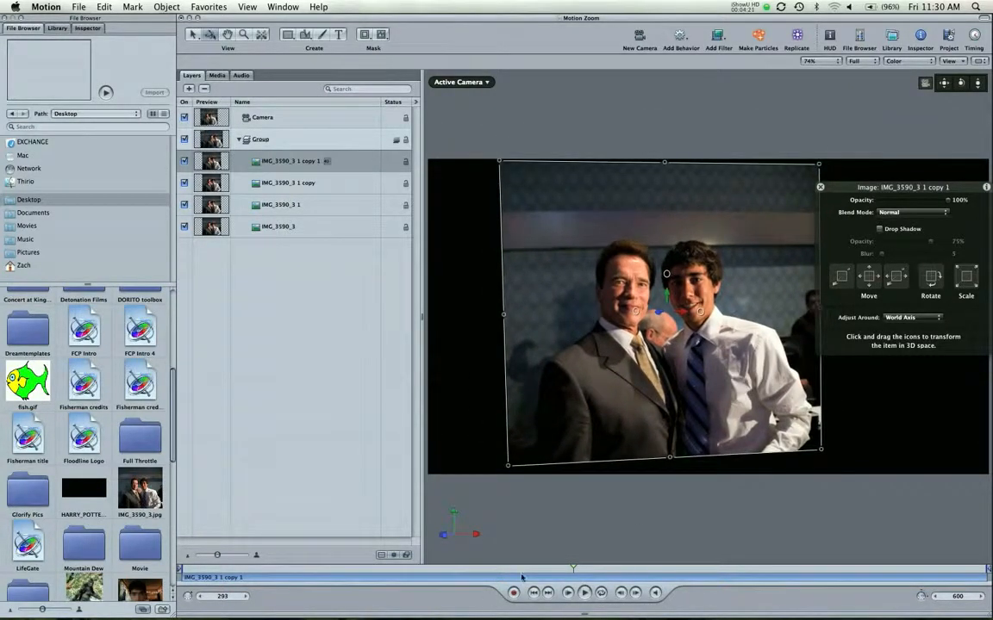
# Deselect everything and play the camera move from frame 1 to check the photo placement.
pyautogui.moveTo(536, 568); pyautogui.dragTo(169, 583)
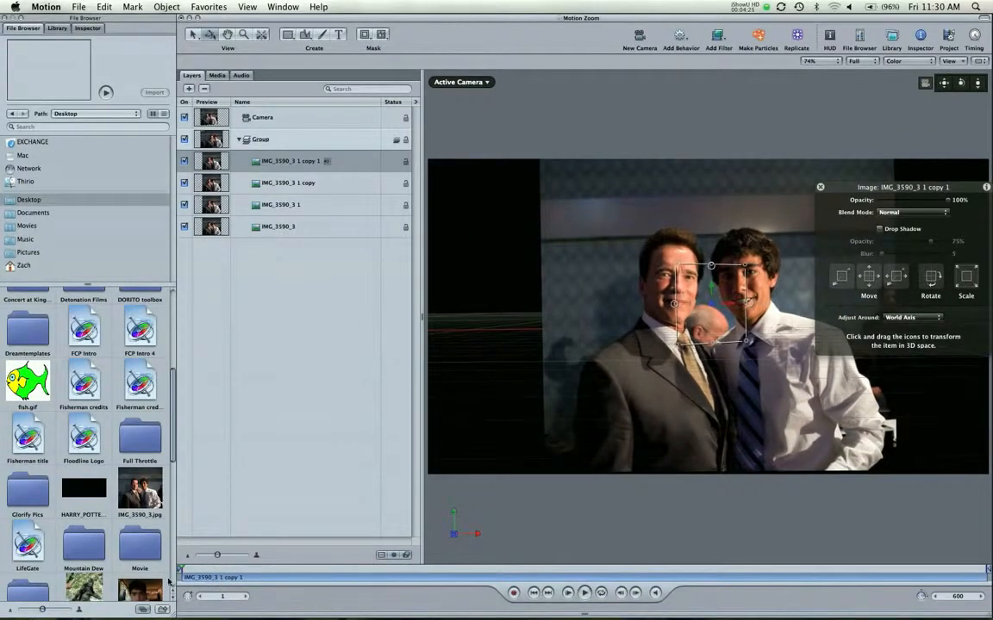
pyautogui.click(545, 490)
pyautogui.press('space')
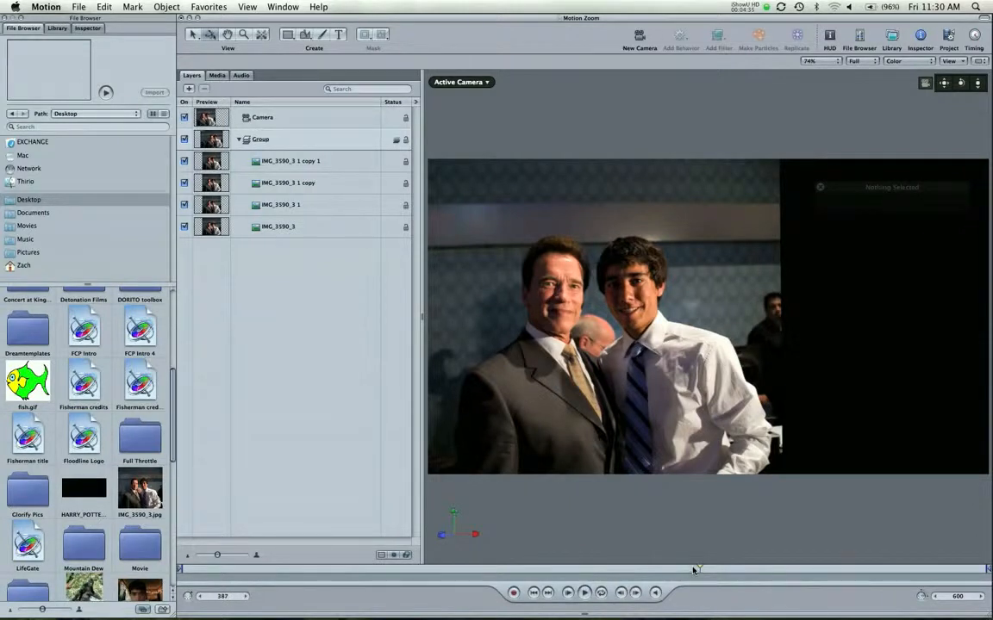
# Show the camera's animation curves and shift all its end keyframes together to about frame 497.
pyautogui.press('super+8')
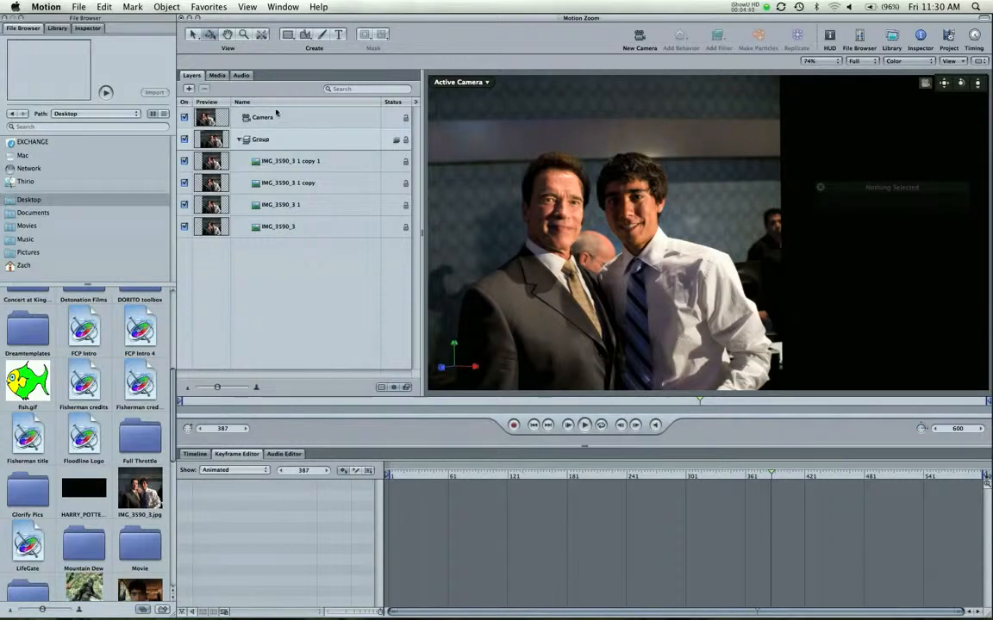
pyautogui.click(302, 121)
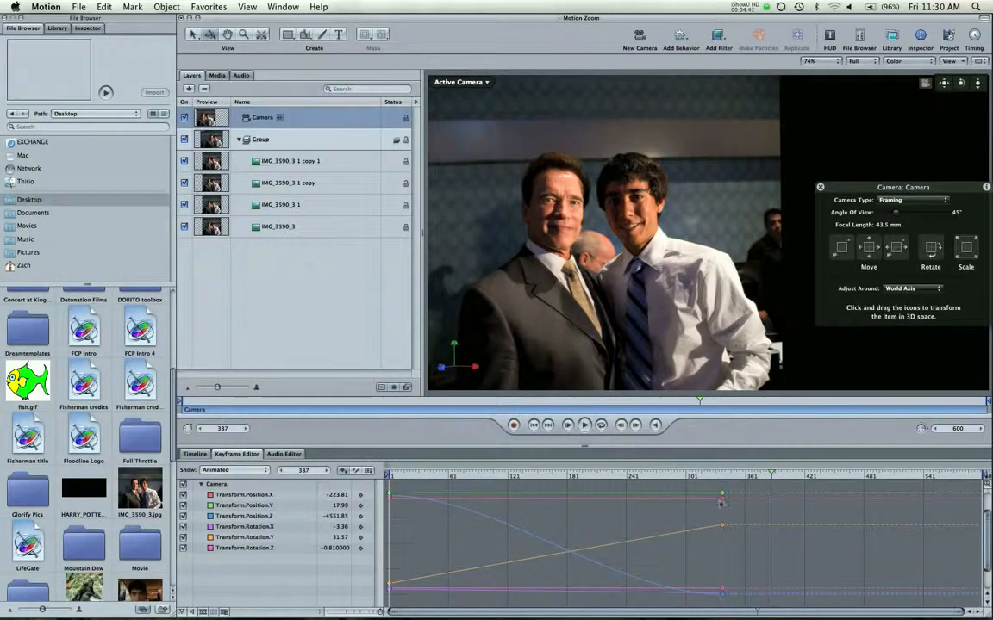
pyautogui.moveTo(710, 488); pyautogui.dragTo(728, 592)
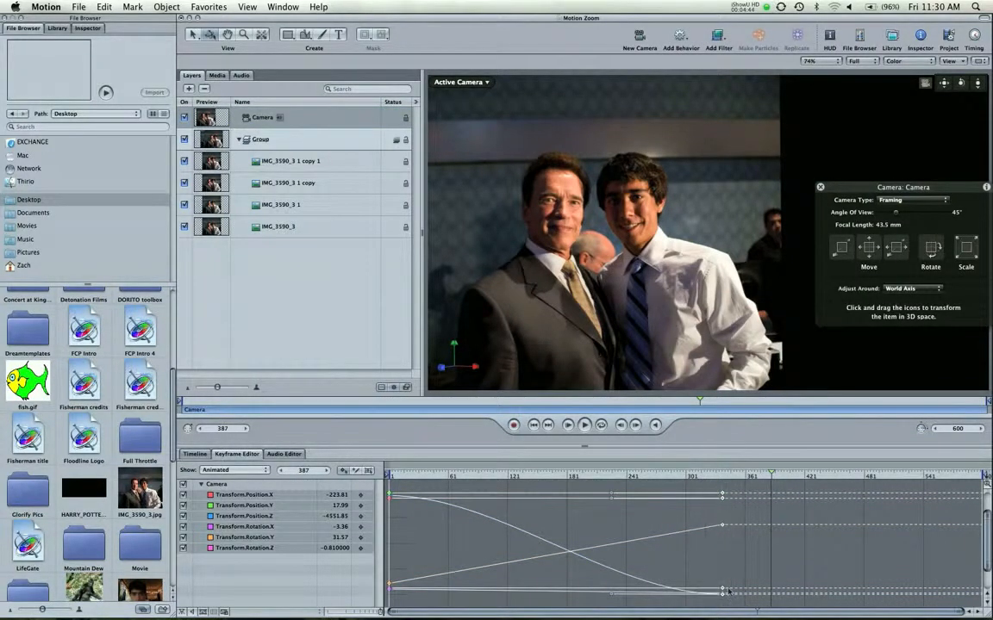
pyautogui.moveTo(724, 527); pyautogui.dragTo(884, 528)
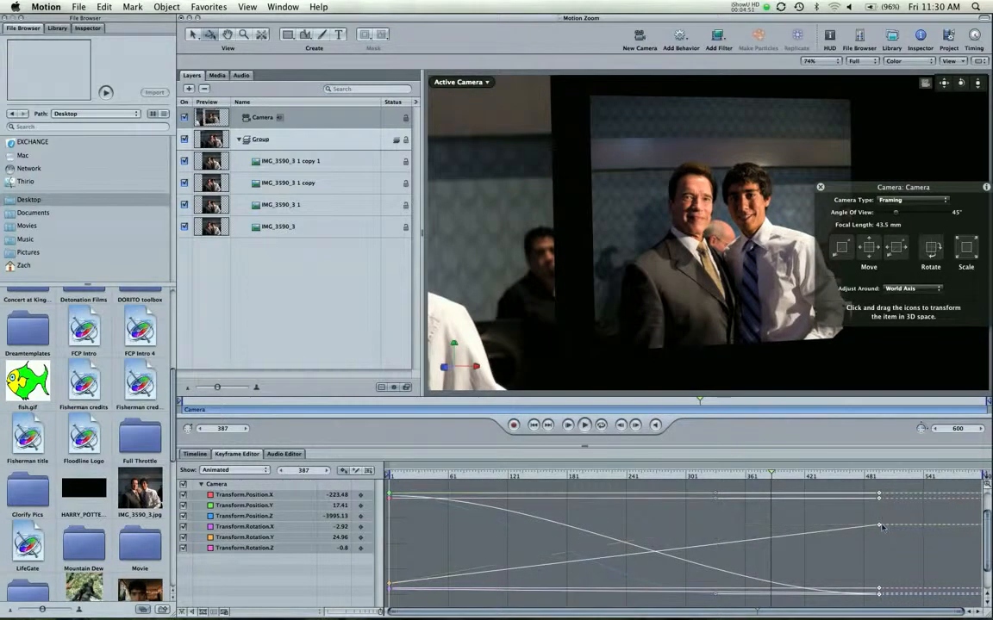
# Deselect the camera and play the slowed camera move from frame 1.
pyautogui.moveTo(812, 476); pyautogui.dragTo(374, 499)
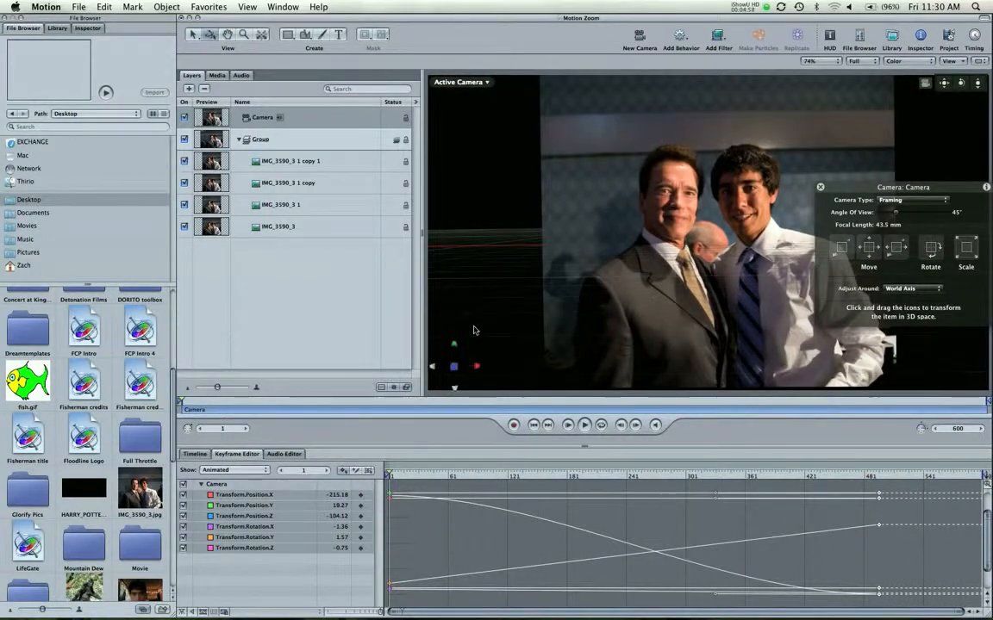
pyautogui.click(353, 303)
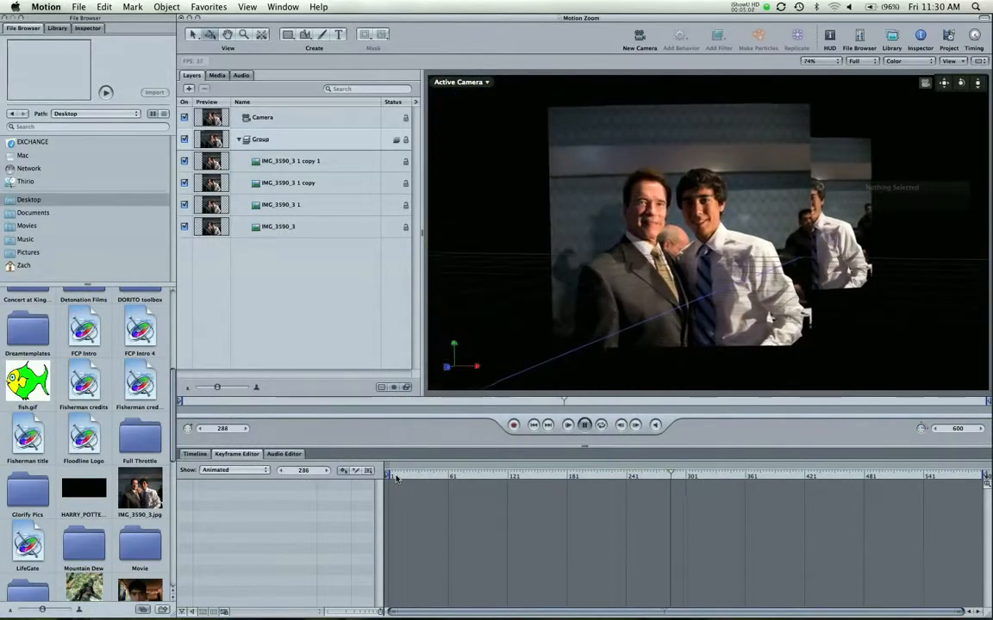
pyautogui.press('space')
# Fine-tune the placement of the rear photos along the camera path, finishing with IMG_3590_3 1 copy 1.
pyautogui.moveTo(560, 328); pyautogui.dragTo(617, 319)
pyautogui.moveTo(524, 376); pyautogui.dragTo(457, 383)
pyautogui.moveTo(564, 340); pyautogui.dragTo(610, 339)
pyautogui.moveTo(417, 404); pyautogui.dragTo(776, 400)
pyautogui.moveTo(652, 304); pyautogui.dragTo(766, 304)
pyautogui.moveTo(722, 226); pyautogui.dragTo(722, 224)
pyautogui.moveTo(705, 288); pyautogui.dragTo(670, 300)
pyautogui.moveTo(776, 400); pyautogui.dragTo(890, 399)
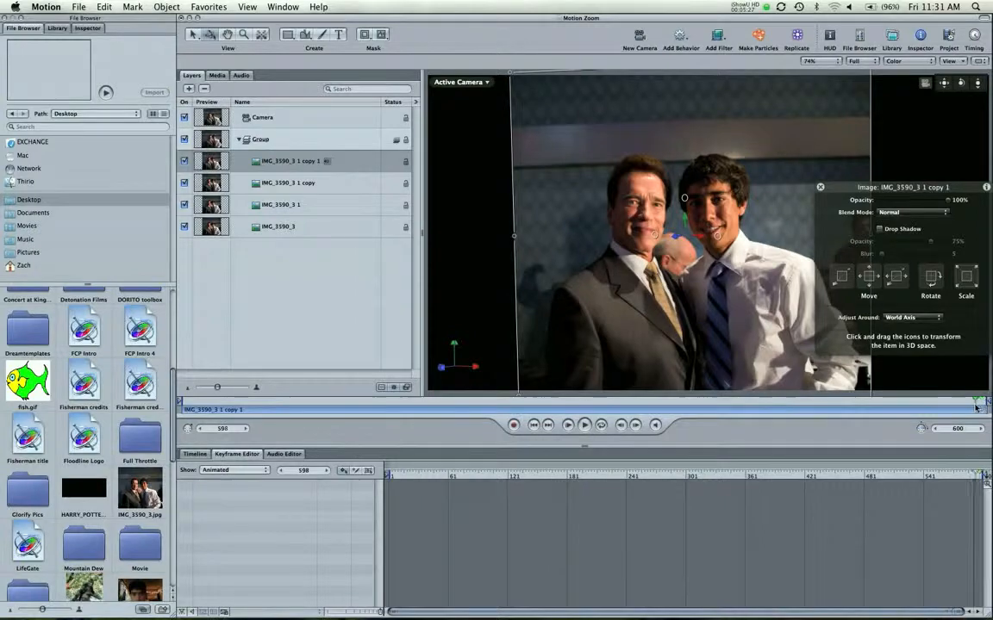
# Adjust the camera's end keyframes to Position Y -9.47 and Rotation Y 28.26, and extend Position Z to about -5670 near frame 570.
pyautogui.moveTo(948, 409); pyautogui.dragTo(896, 420)
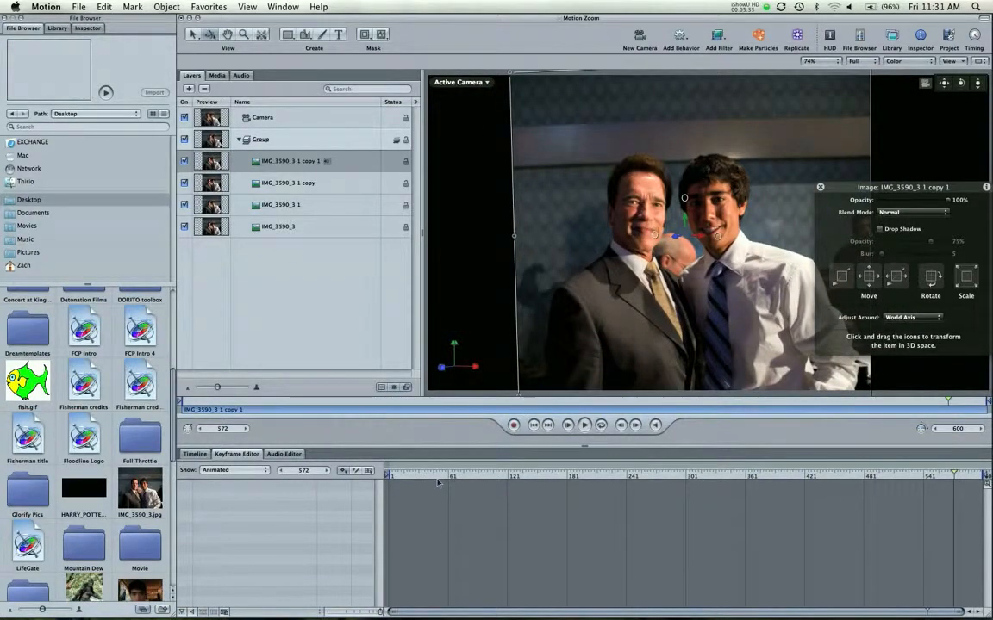
pyautogui.click(273, 116)
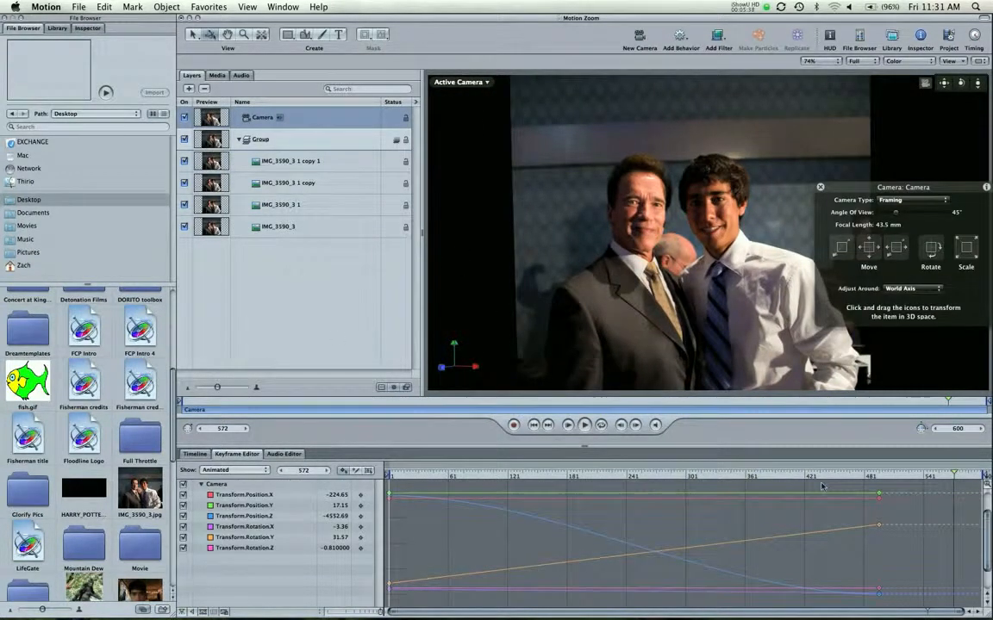
pyautogui.click(879, 498)
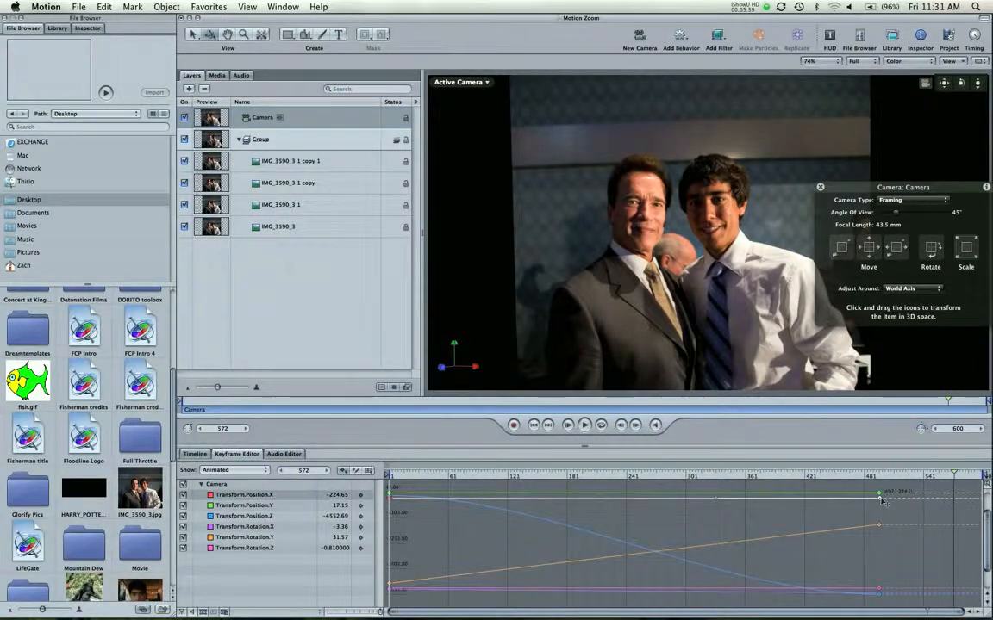
pyautogui.moveTo(879, 494); pyautogui.dragTo(884, 494)
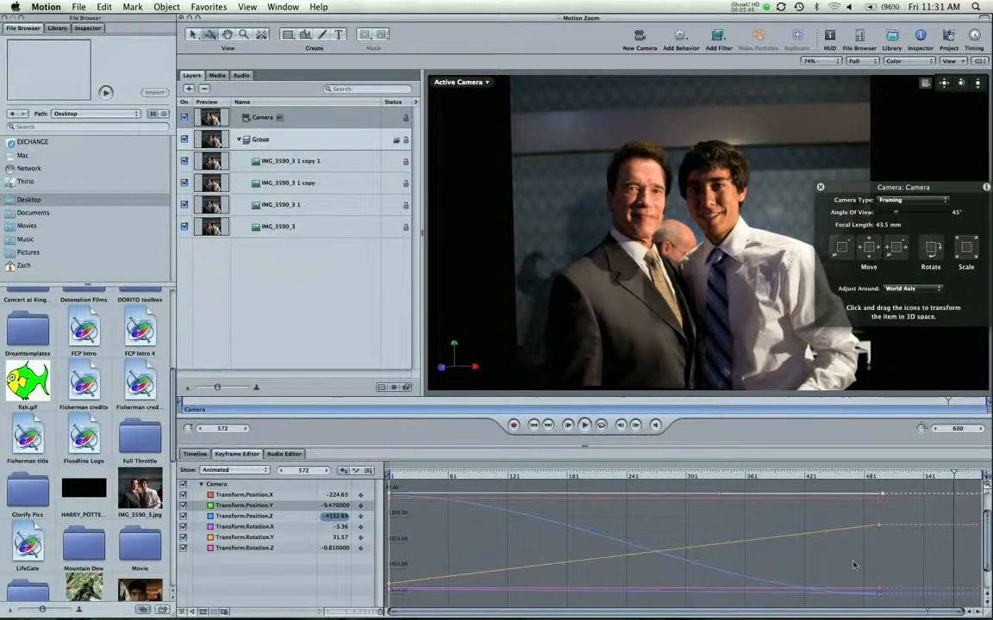
pyautogui.moveTo(877, 527); pyautogui.dragTo(883, 541)
pyautogui.click(880, 590)
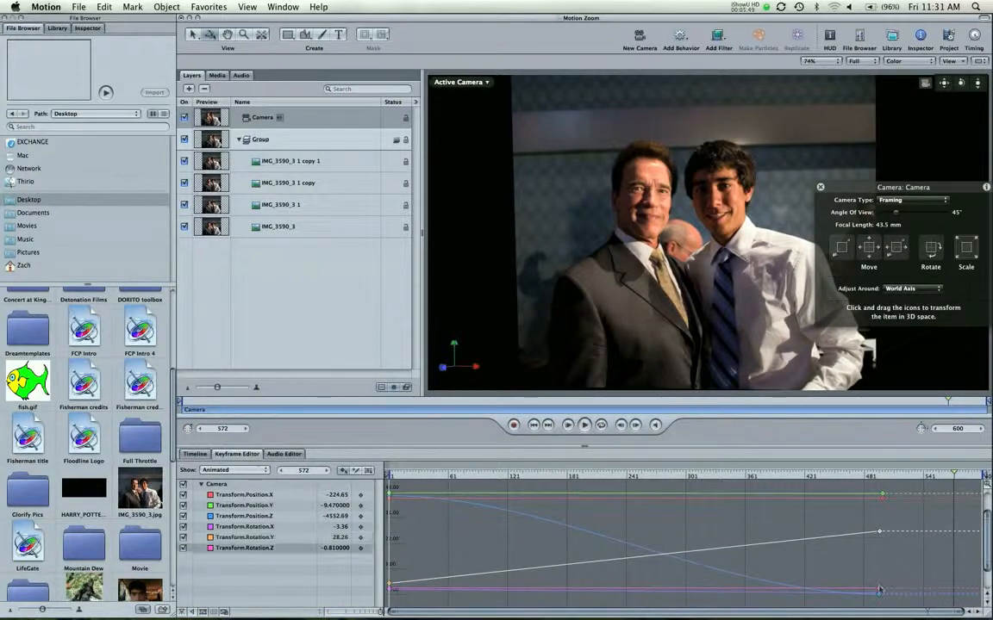
pyautogui.moveTo(879, 595); pyautogui.dragTo(950, 614)
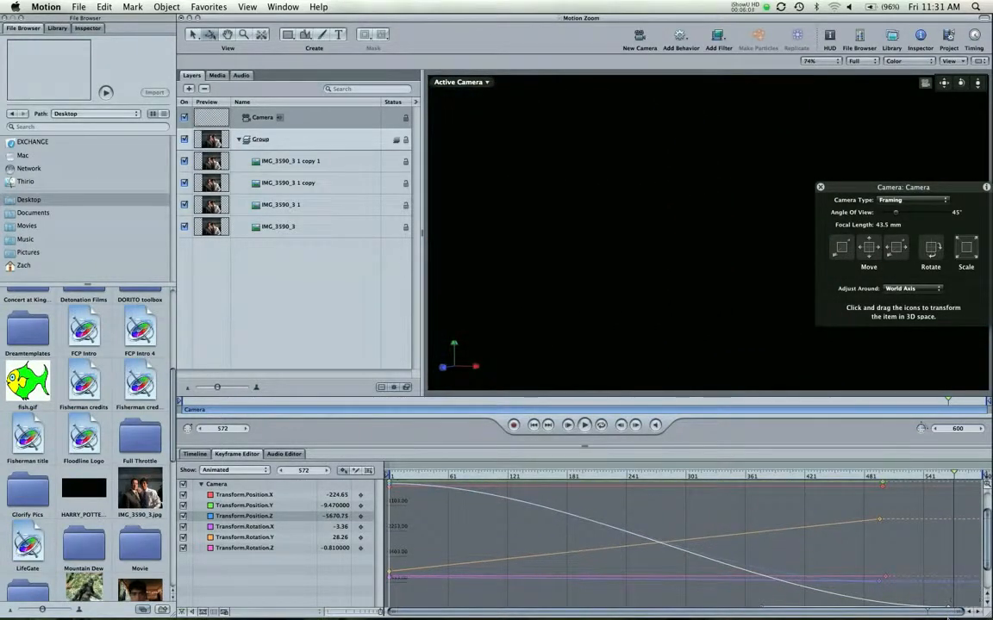
# Check the camera move, and at frame 572 add the text "Text Goes Here" in the empty space past the last photo.
pyautogui.moveTo(931, 478); pyautogui.dragTo(379, 493)
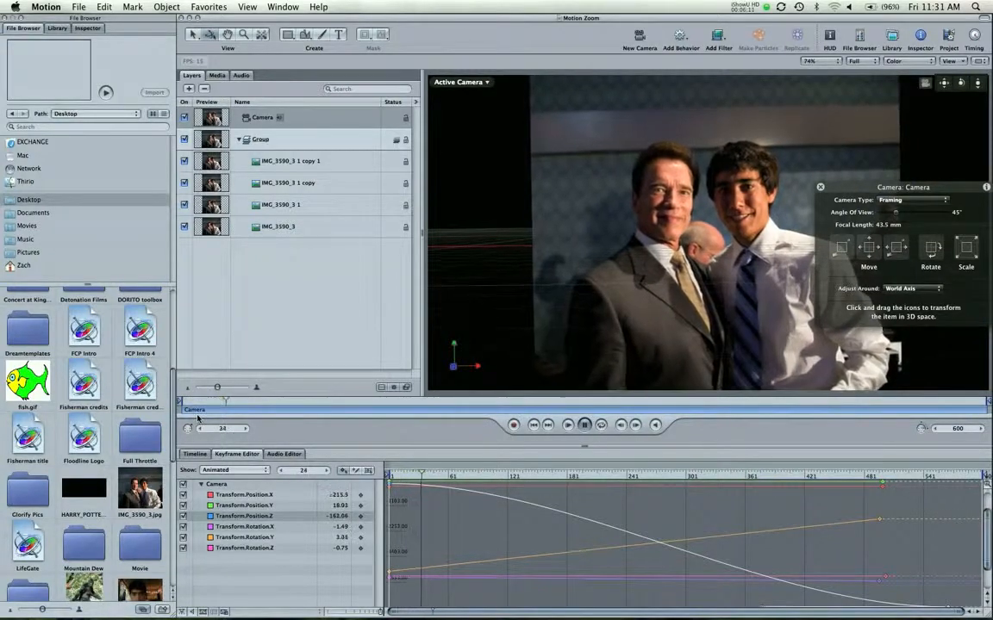
pyautogui.moveTo(262, 402); pyautogui.dragTo(931, 386)
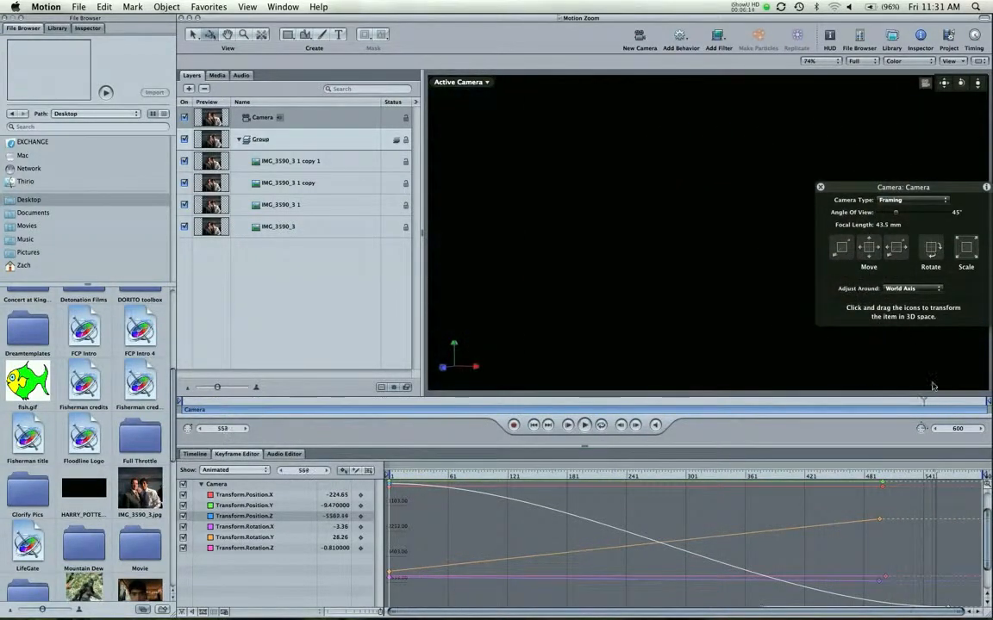
pyautogui.click(341, 36)
pyautogui.click(615, 237)
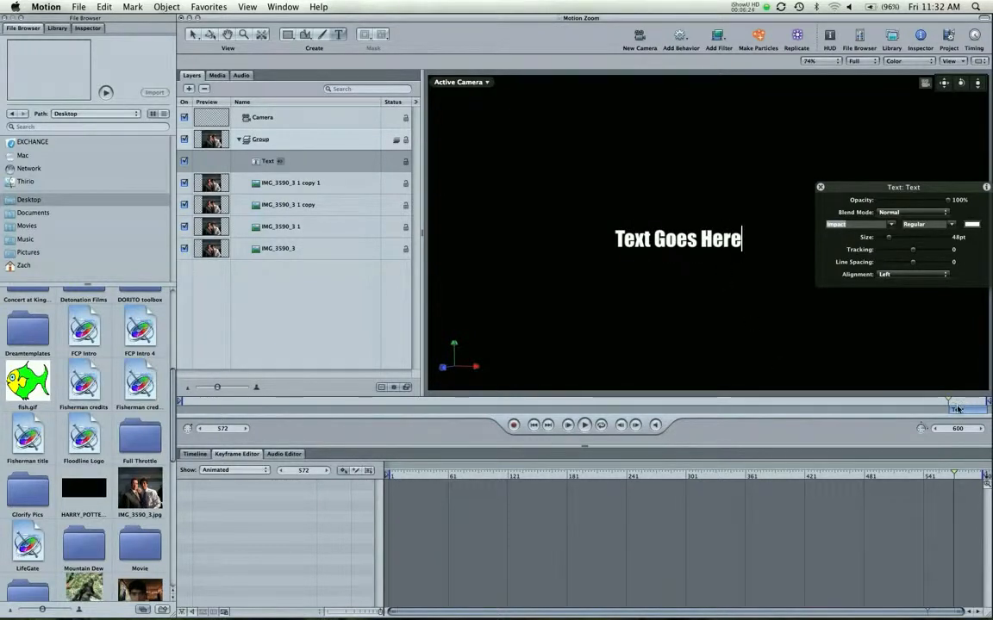
# Make the text layer run from about frame 430 to the end of the project.
pyautogui.moveTo(948, 413); pyautogui.dragTo(777, 417)
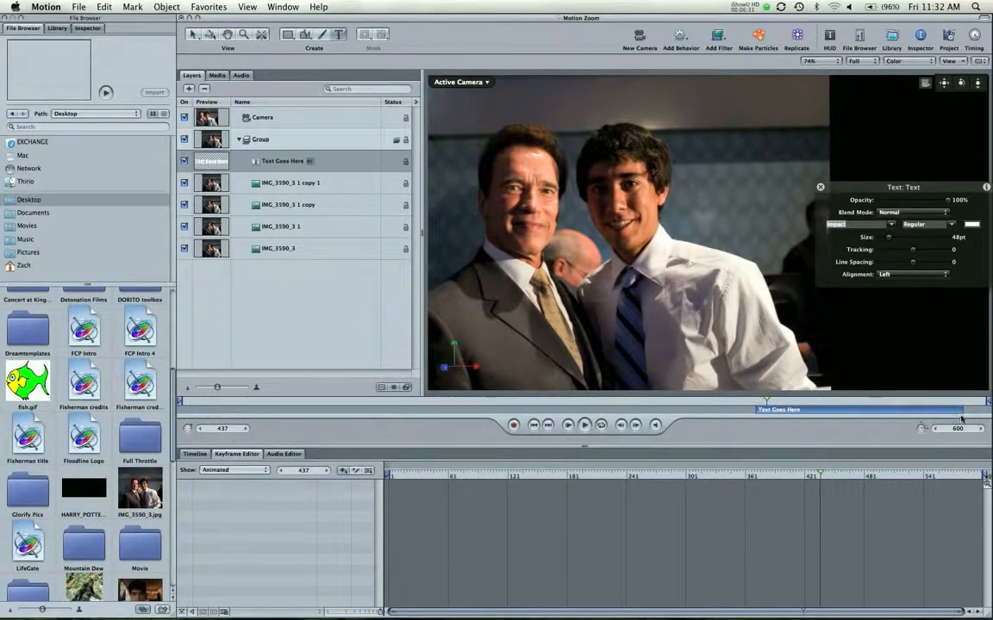
pyautogui.moveTo(961, 412); pyautogui.dragTo(987, 411)
pyautogui.moveTo(896, 401); pyautogui.dragTo(746, 375)
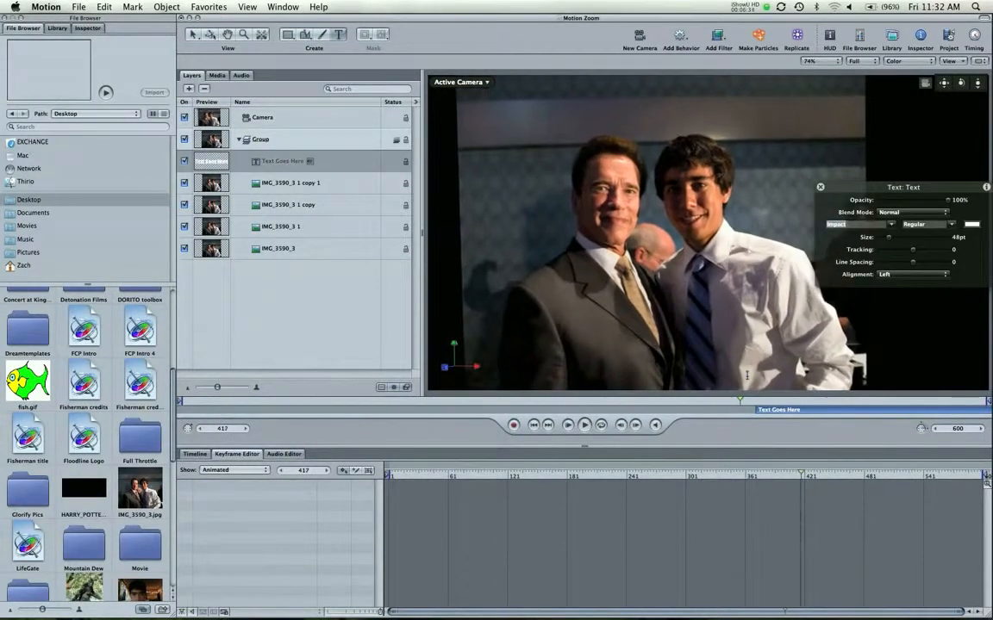
pyautogui.click(820, 188)
# At frame 598, enlarge the text to 116 pt and move it to the upper middle of the frame.
pyautogui.moveTo(733, 401); pyautogui.dragTo(945, 405)
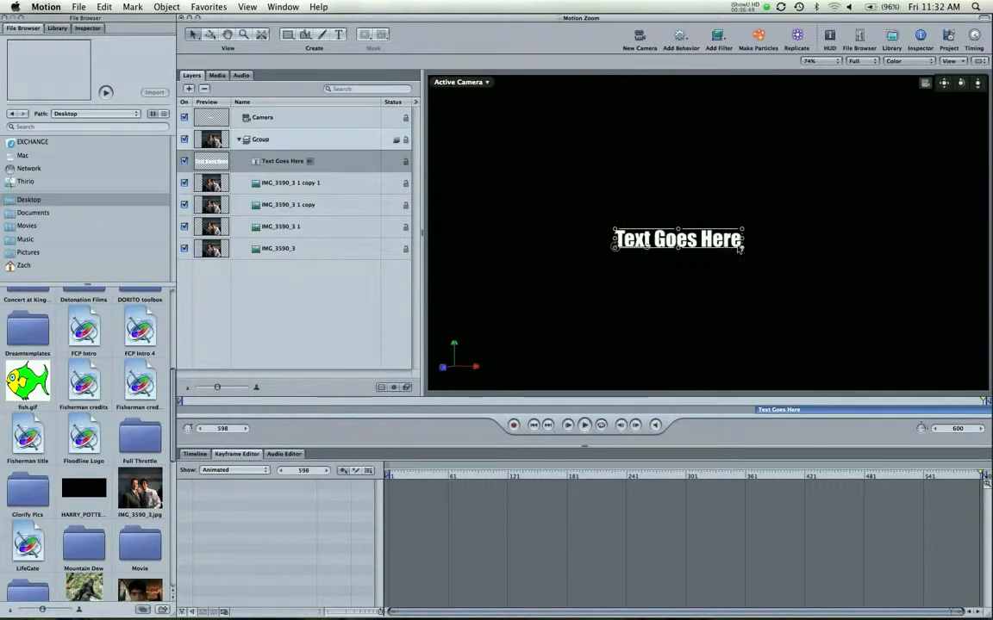
pyautogui.doubleClick(737, 246)
pyautogui.click(841, 39)
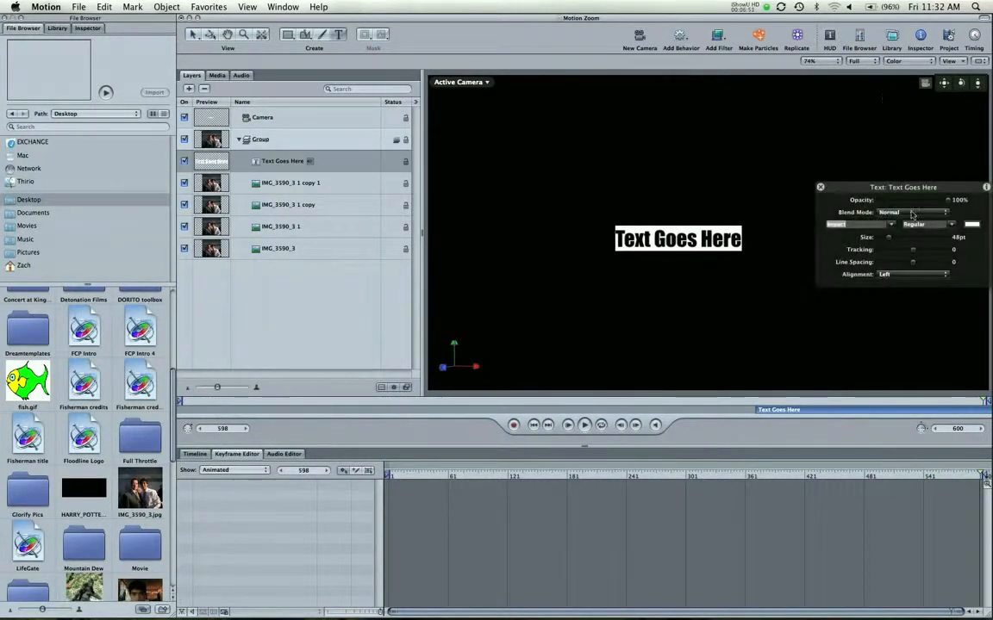
pyautogui.moveTo(909, 237); pyautogui.dragTo(803, 167)
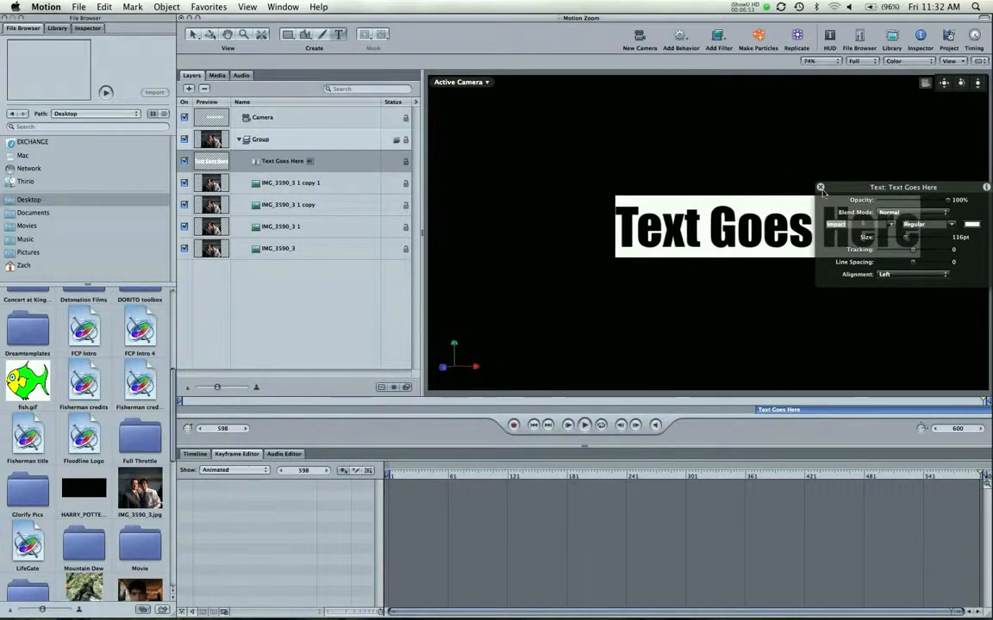
pyautogui.click(194, 35)
pyautogui.moveTo(737, 232); pyautogui.dragTo(674, 211)
pyautogui.click(821, 188)
# Replace the placeholder text with "Final Cut King".
pyautogui.doubleClick(738, 212)
pyautogui.write('Z')
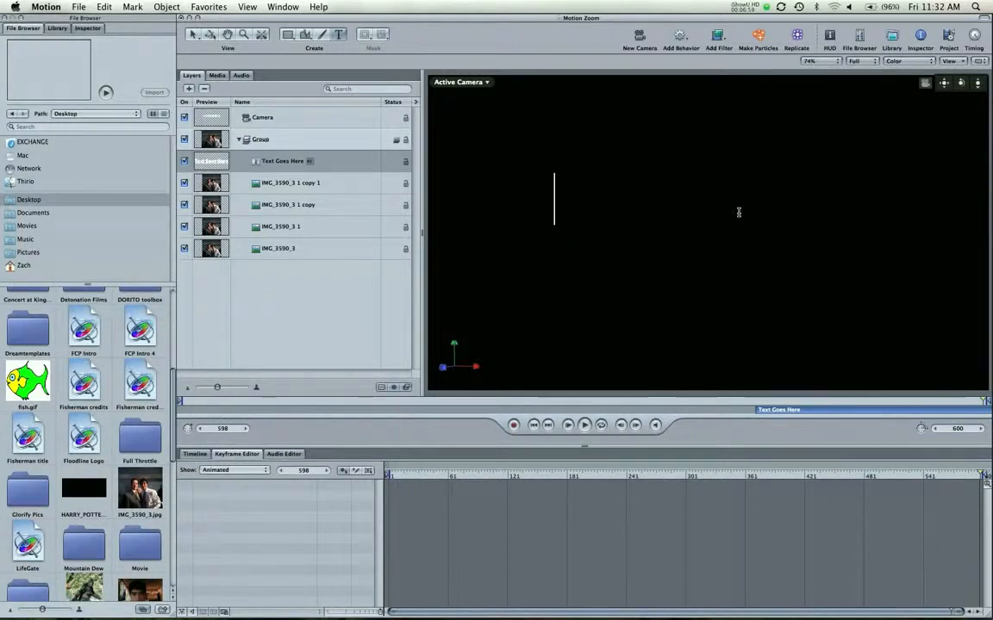
pyautogui.write('Final Cut King')
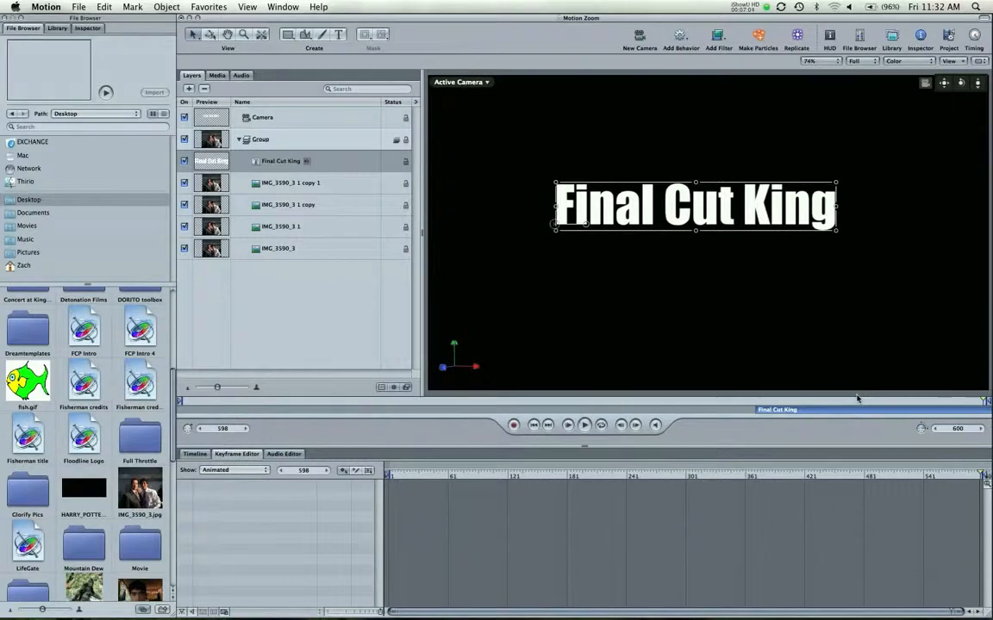
# Extend the start of the Final Cut King text layer back to about frame 404.
pyautogui.moveTo(853, 398); pyautogui.dragTo(747, 401)
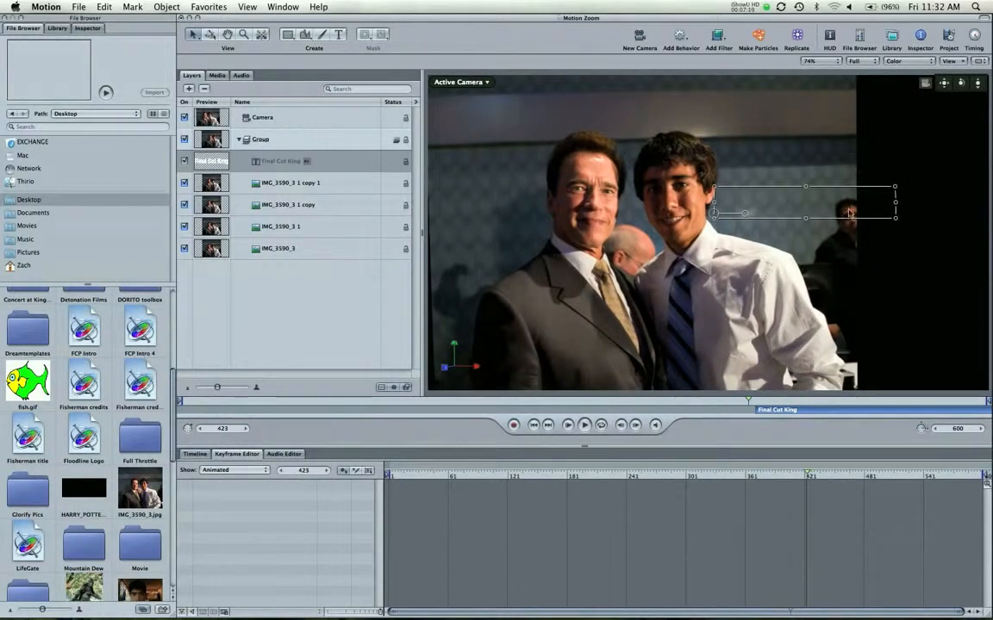
pyautogui.moveTo(751, 406); pyautogui.dragTo(722, 405)
pyautogui.click(722, 403)
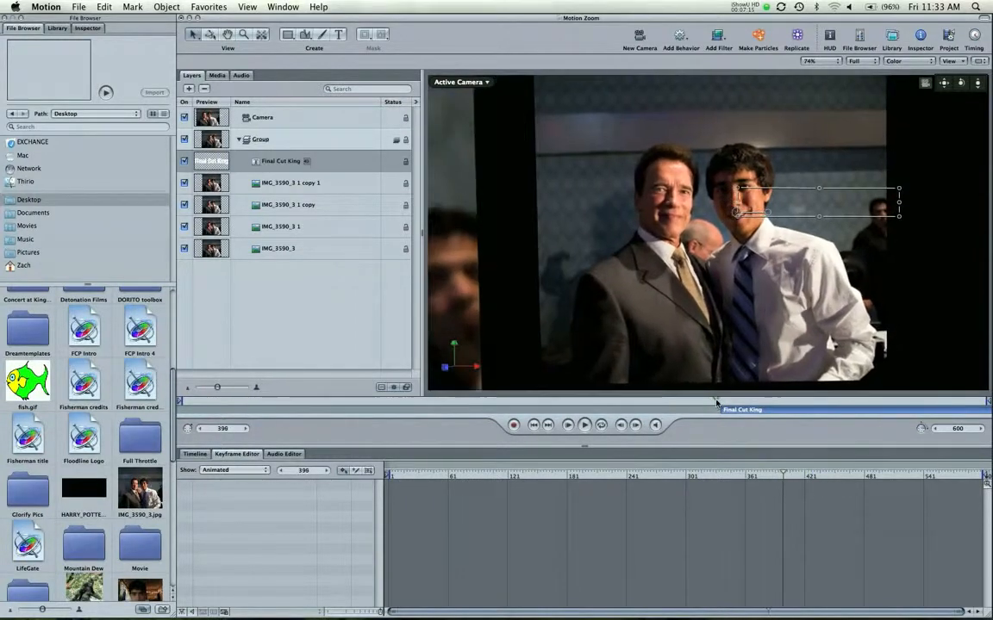
# Extend the start of the Final Cut King title layer back to about frame 380 and go to frame 509.
pyautogui.moveTo(725, 411); pyautogui.dragTo(789, 406)
pyautogui.moveTo(847, 214); pyautogui.dragTo(834, 212)
pyautogui.moveTo(687, 397); pyautogui.dragTo(862, 402)
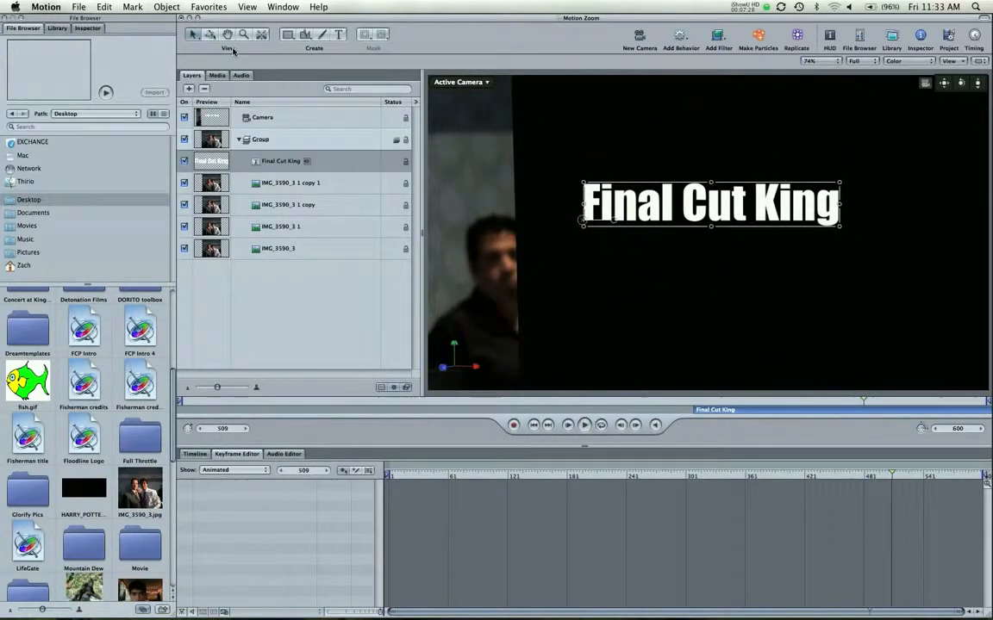
# Add the Blur Fade In text behavior to the title and shorten it to end at about frame 414.
pyautogui.click(680, 38)
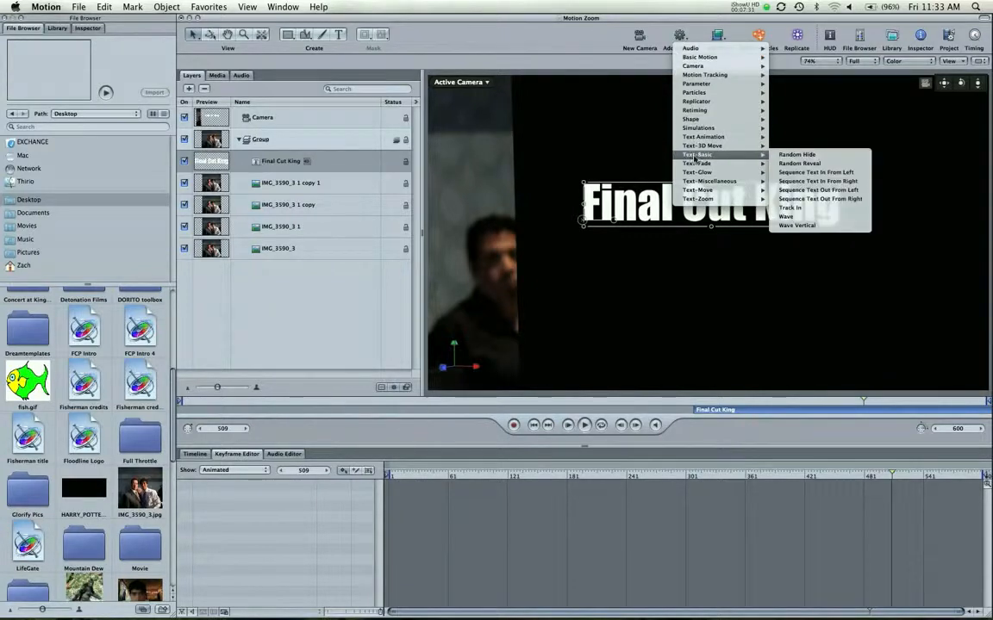
pyautogui.moveTo(728, 163)
pyautogui.click(795, 164)
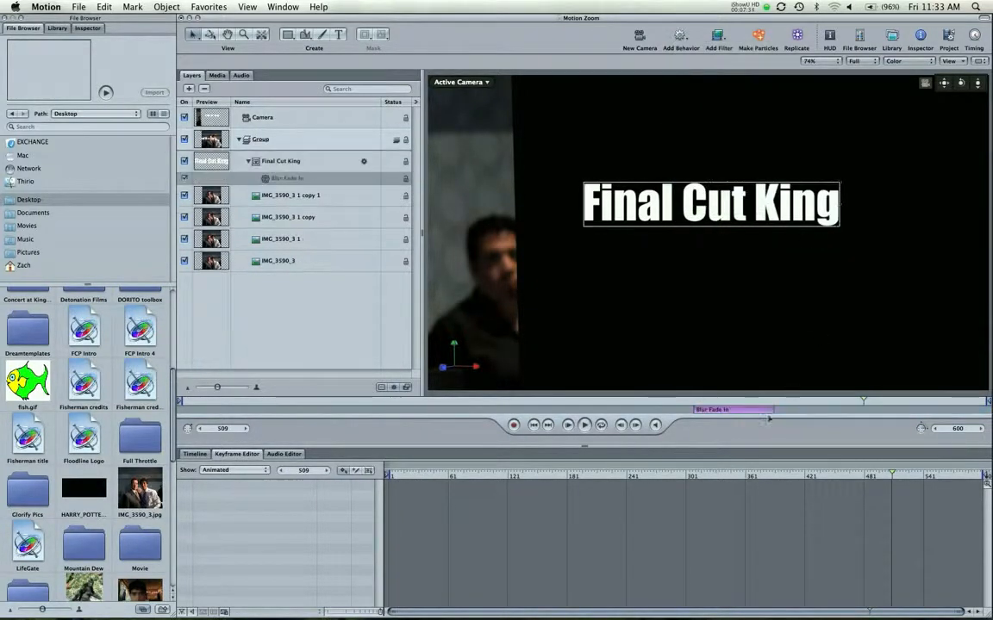
pyautogui.moveTo(769, 410); pyautogui.dragTo(722, 403)
pyautogui.press('space')
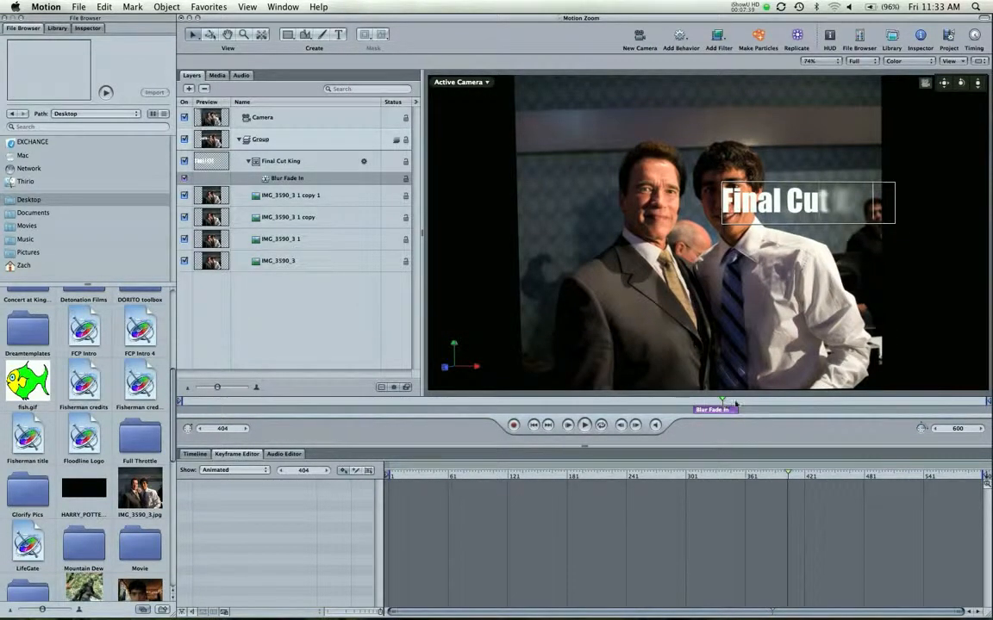
# Move the Final Cut King title layer below IMG_3590_3, to the end of the Group's layer stack.
pyautogui.click(297, 163)
pyautogui.moveTo(294, 168); pyautogui.dragTo(298, 278)
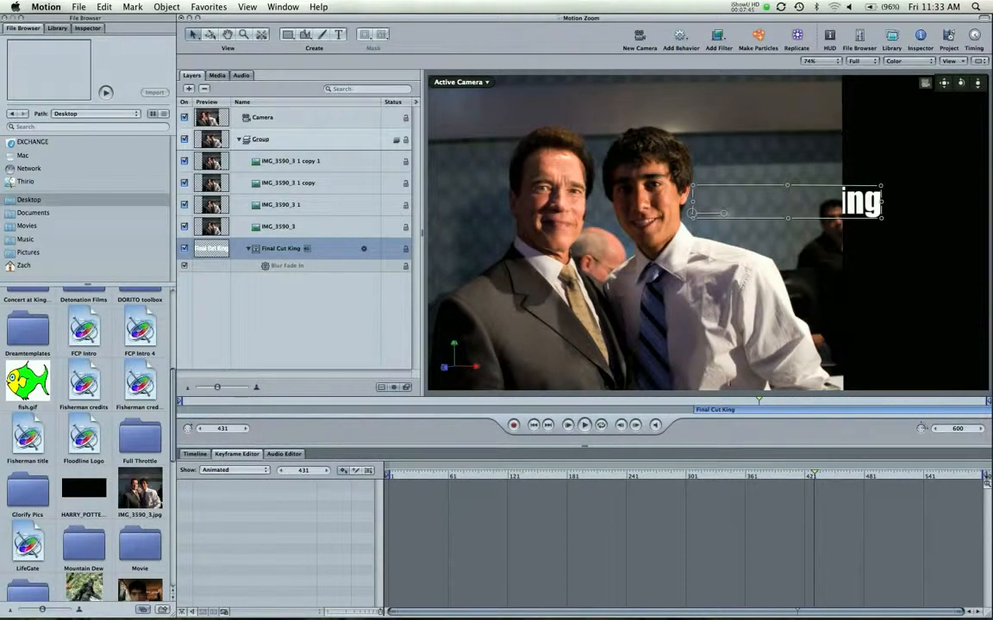
# Try starting the title layer at about frame 502 and undo the timing change.
pyautogui.moveTo(699, 403); pyautogui.dragTo(853, 400)
pyautogui.moveTo(697, 410); pyautogui.dragTo(853, 411)
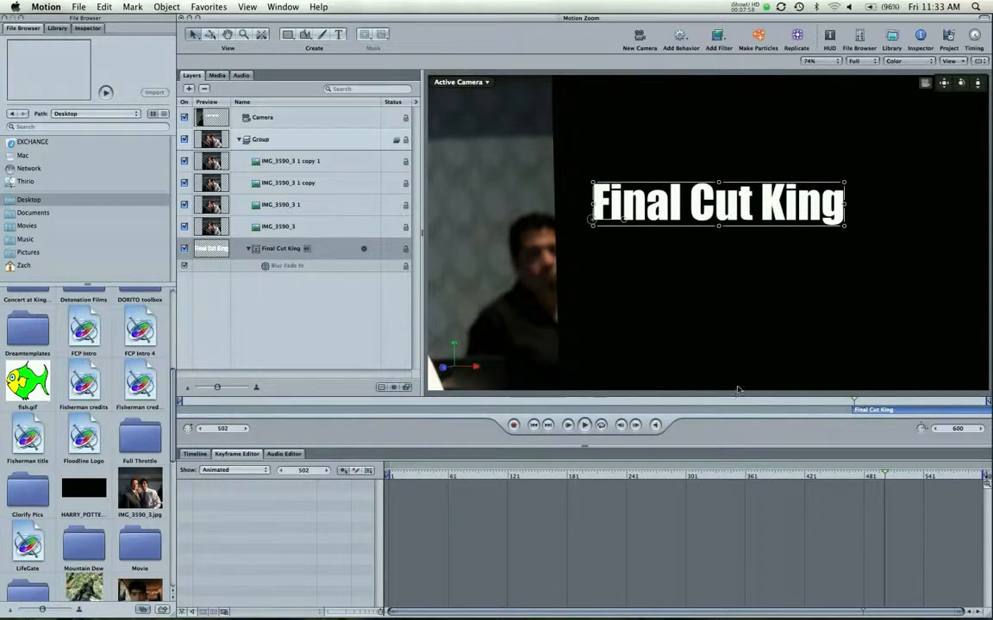
pyautogui.click(299, 265)
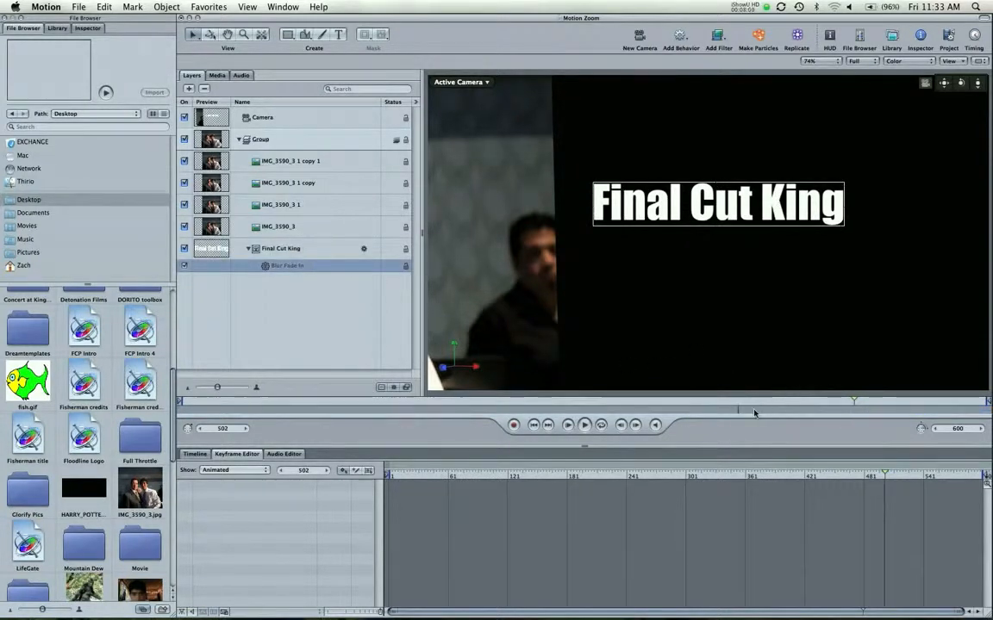
pyautogui.click(739, 411)
pyautogui.press('super+z')
pyautogui.press('super+z')
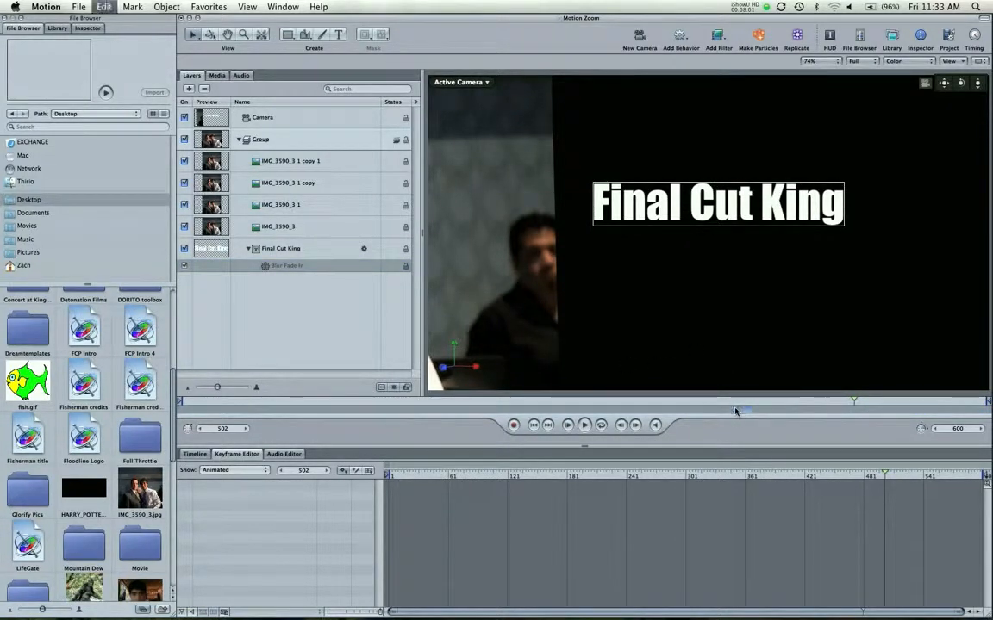
pyautogui.moveTo(728, 403); pyautogui.dragTo(743, 400)
pyautogui.press('super+shift+z')
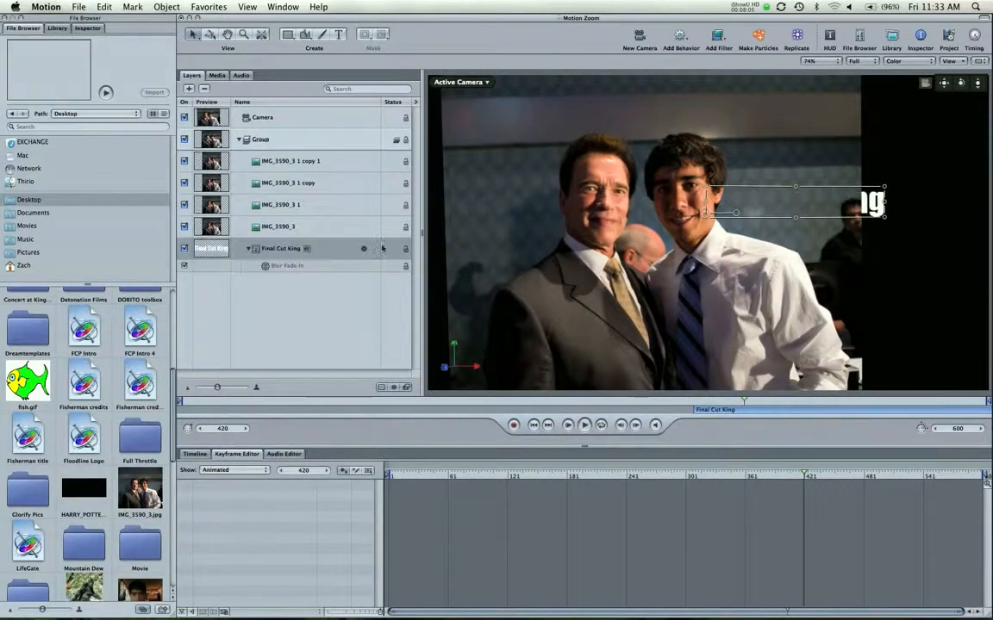
# Move the title's Blur Fade In behavior later in time, to around frame 476.
pyautogui.click(243, 267)
pyautogui.moveTo(718, 410); pyautogui.dragTo(819, 403)
pyautogui.click(841, 402)
pyautogui.click(248, 249)
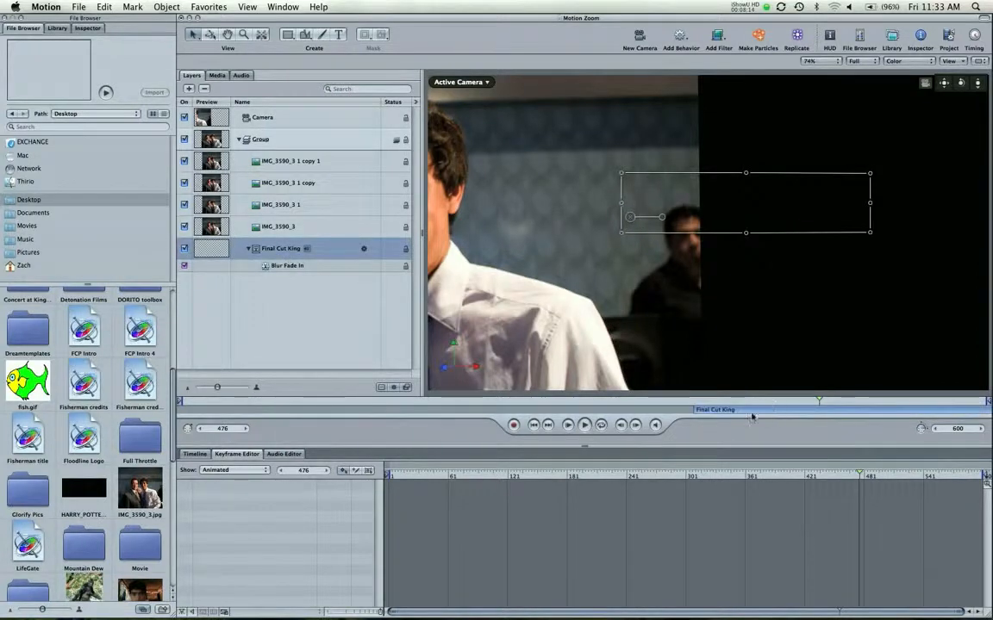
# Review the whole camera move from the first photo to the Final Cut King title and return to frame 1.
pyautogui.moveTo(693, 414); pyautogui.dragTo(186, 404)
pyautogui.click(462, 286)
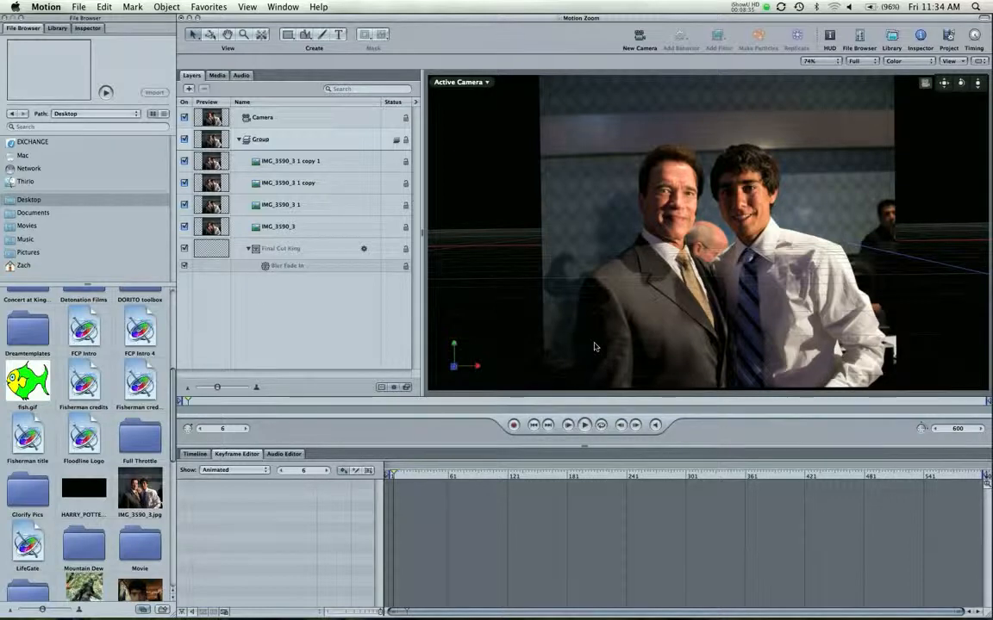
pyautogui.moveTo(377, 403); pyautogui.dragTo(173, 417)
pyautogui.moveTo(256, 404); pyautogui.dragTo(556, 398)
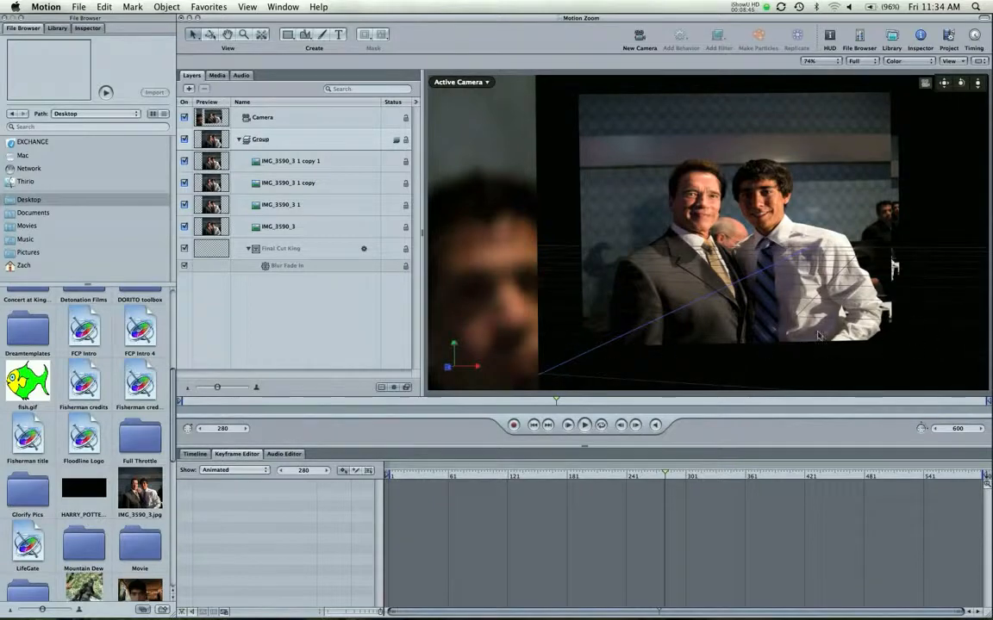
pyautogui.moveTo(554, 413); pyautogui.dragTo(876, 404)
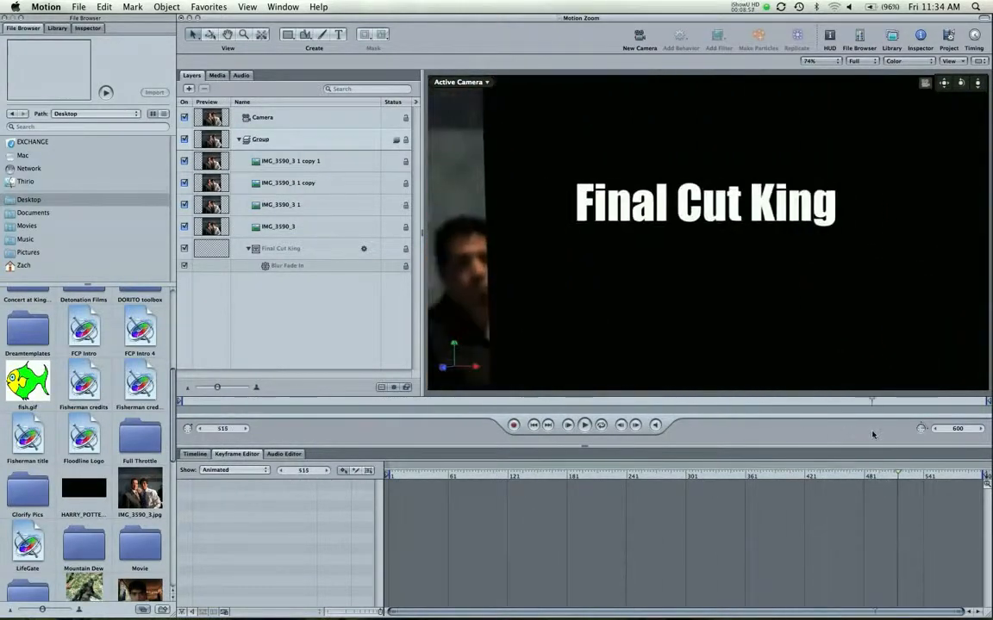
pyautogui.moveTo(912, 402); pyautogui.dragTo(131, 367)
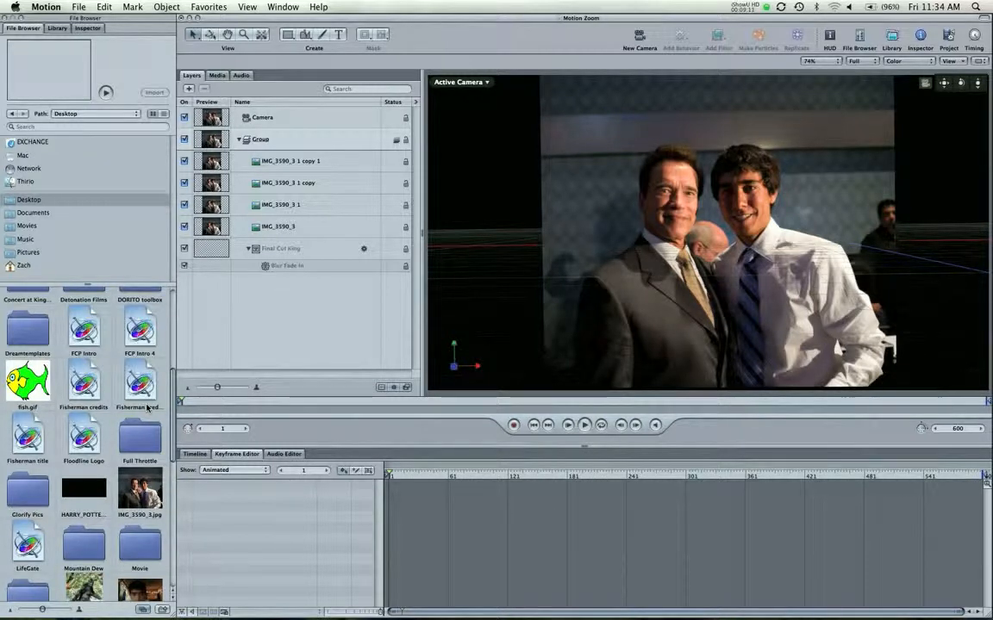
# Open the Inspector.
pyautogui.click(81, 29)
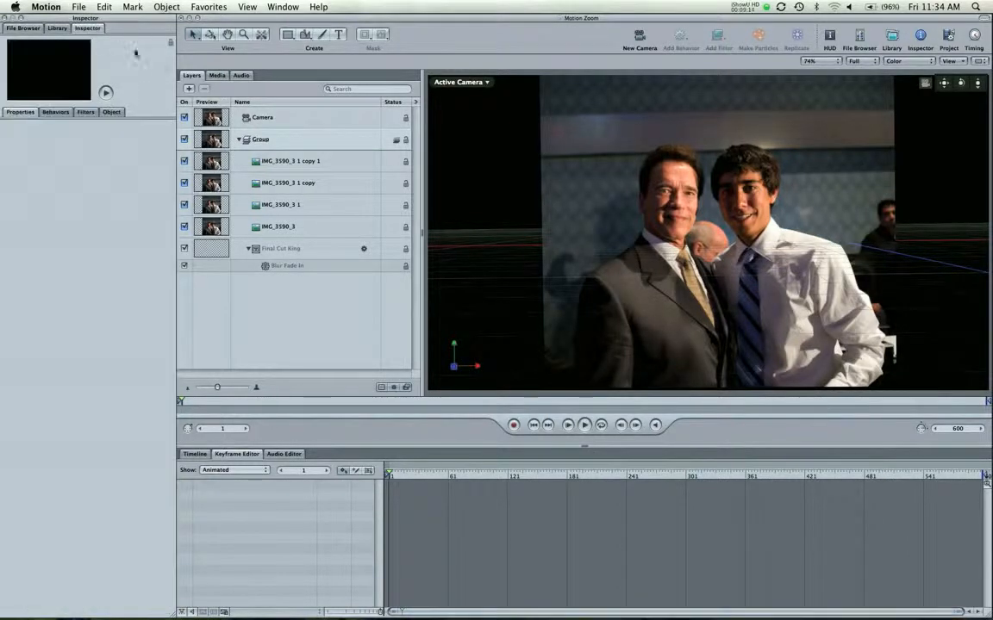